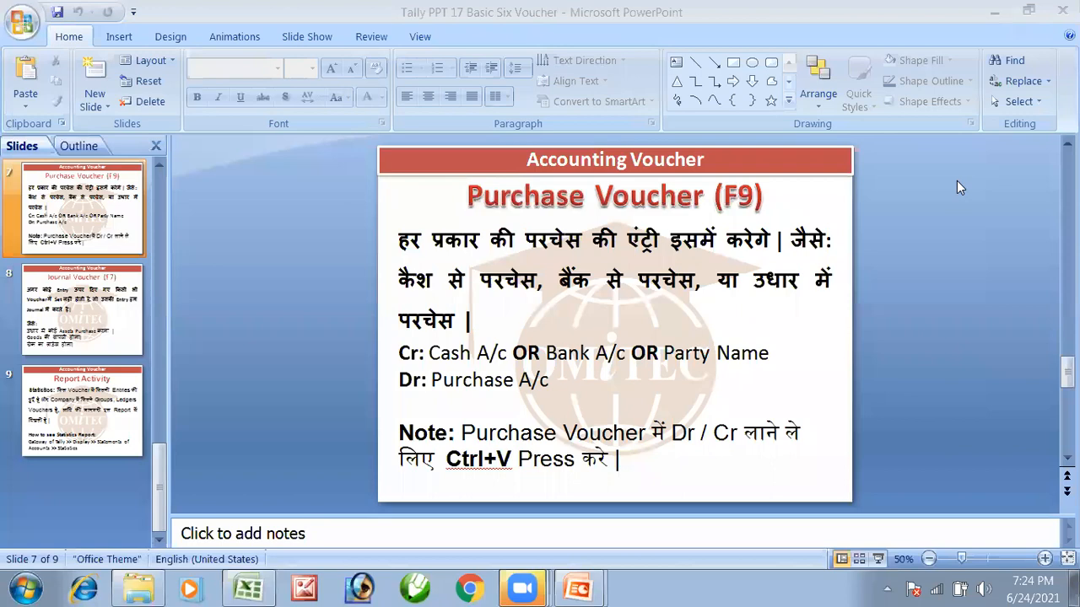
- Minimize the presentation, launch Tally.ERP 9 from the desktop and choose to work in Educational Mode
click(995, 12)
double_click(498, 211)
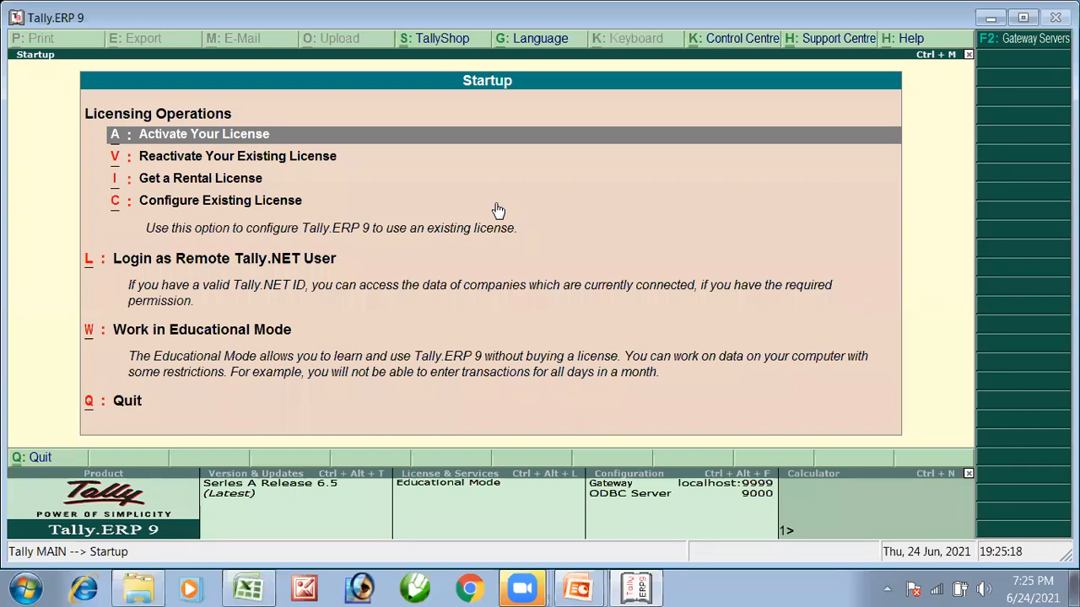
key(Down)
key(Down)
key(Down)
key(Down)
key(Down)
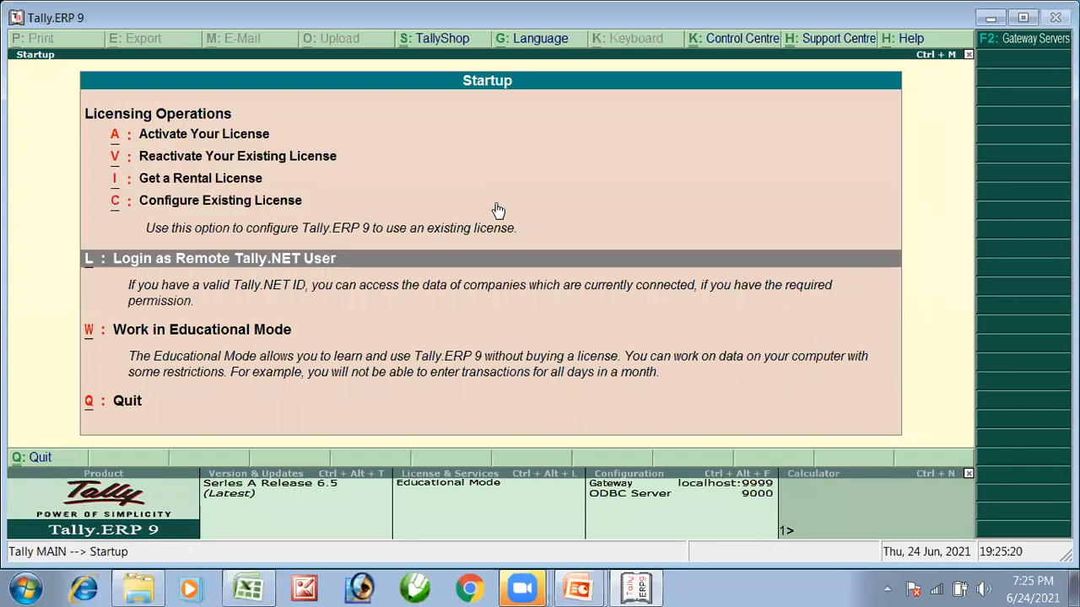
key(Return)
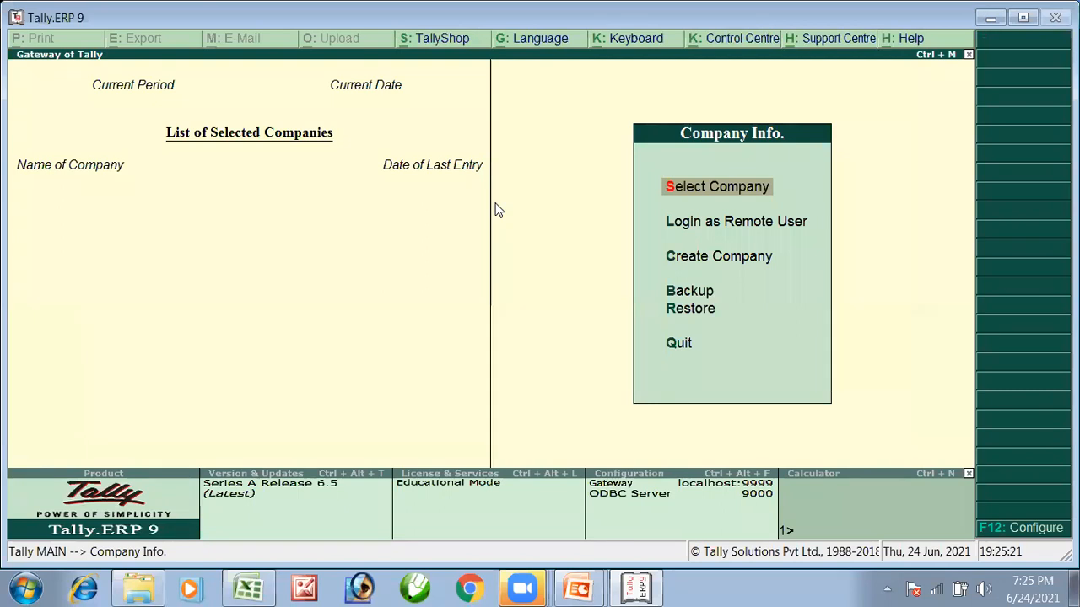
- Start creating a company named "7PM Assignment 01 With Voucher", using the same mailing name and a blank address
key(Down)
key(Down)
key(Return)
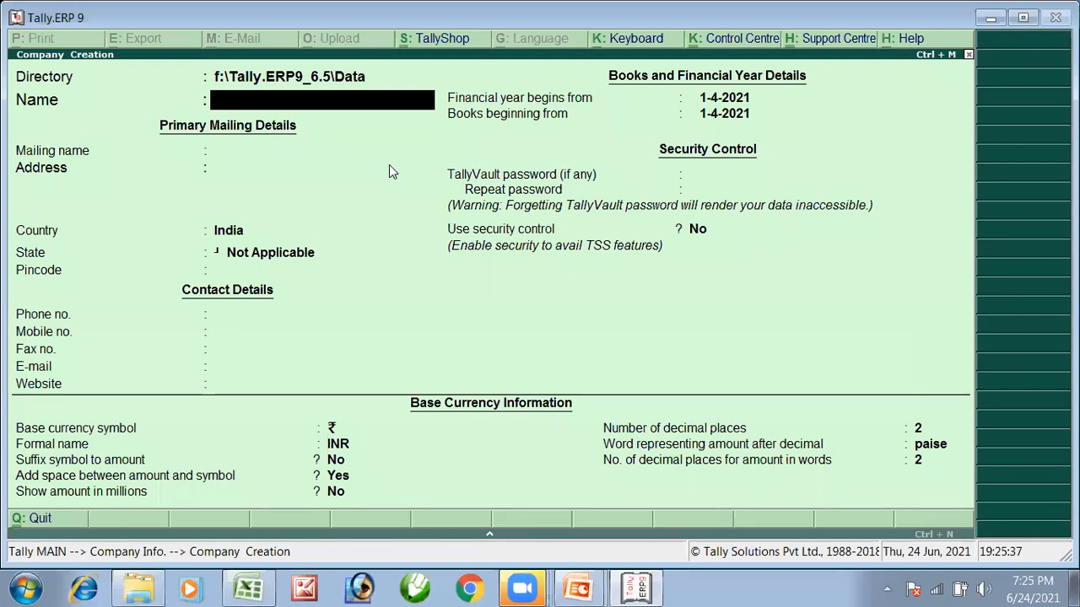
text(7PM Assig)
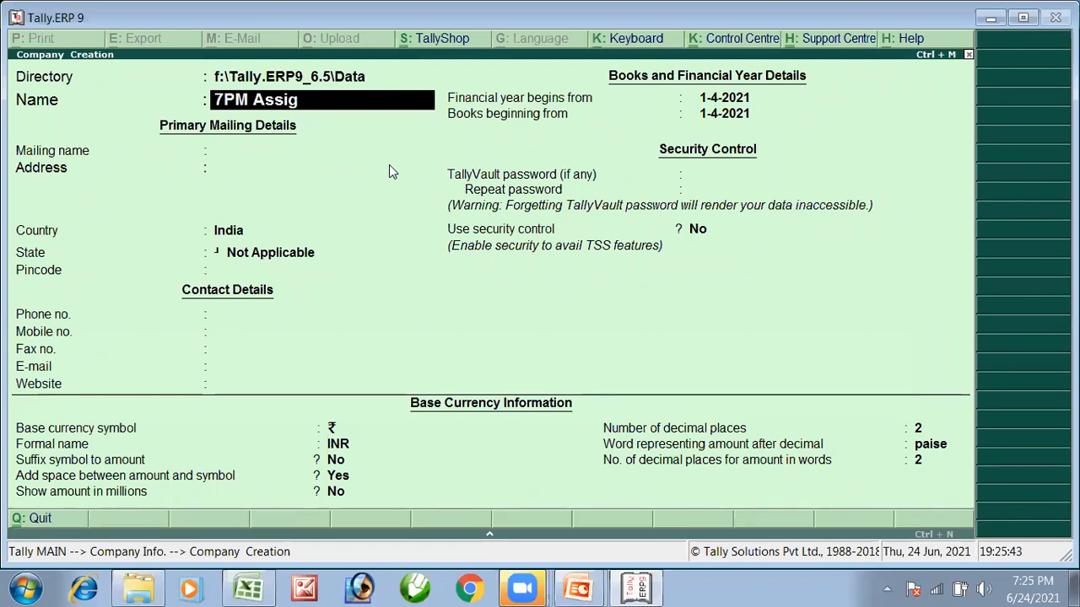
text(nment 01)
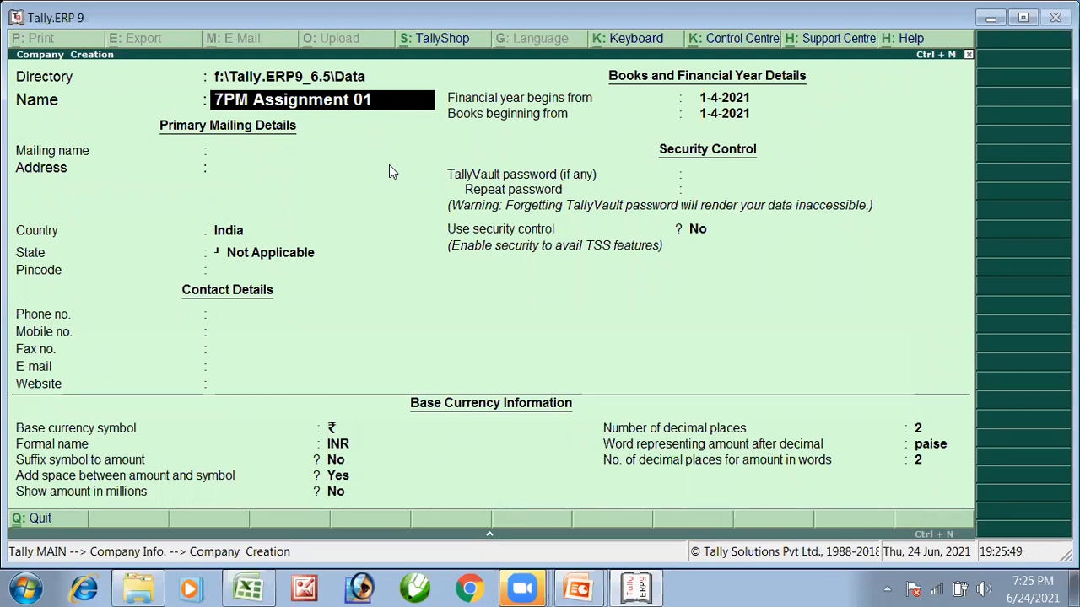
text(With)
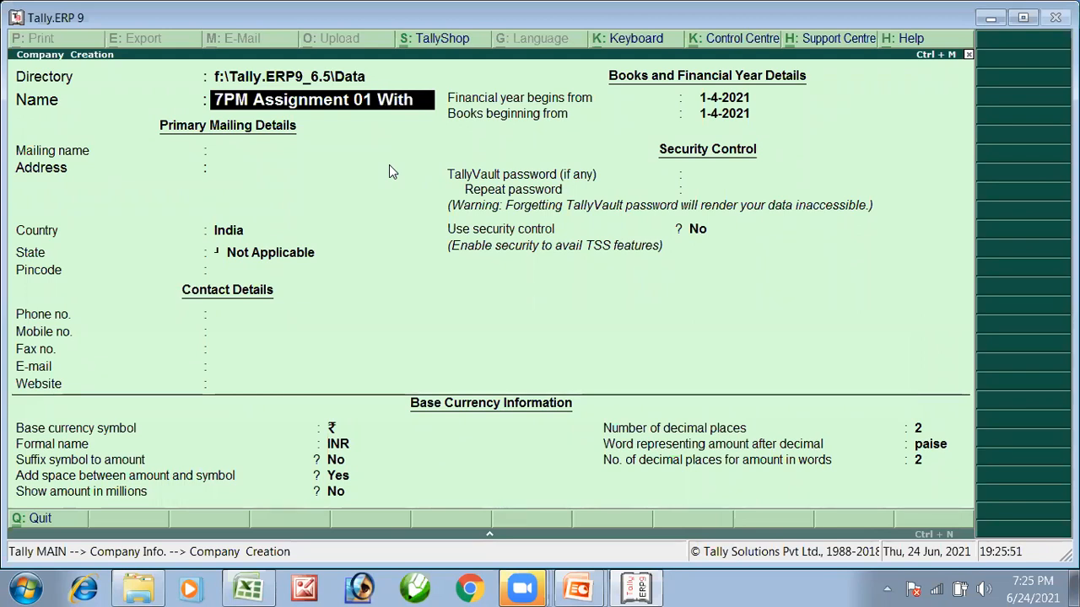
text( Voucher)
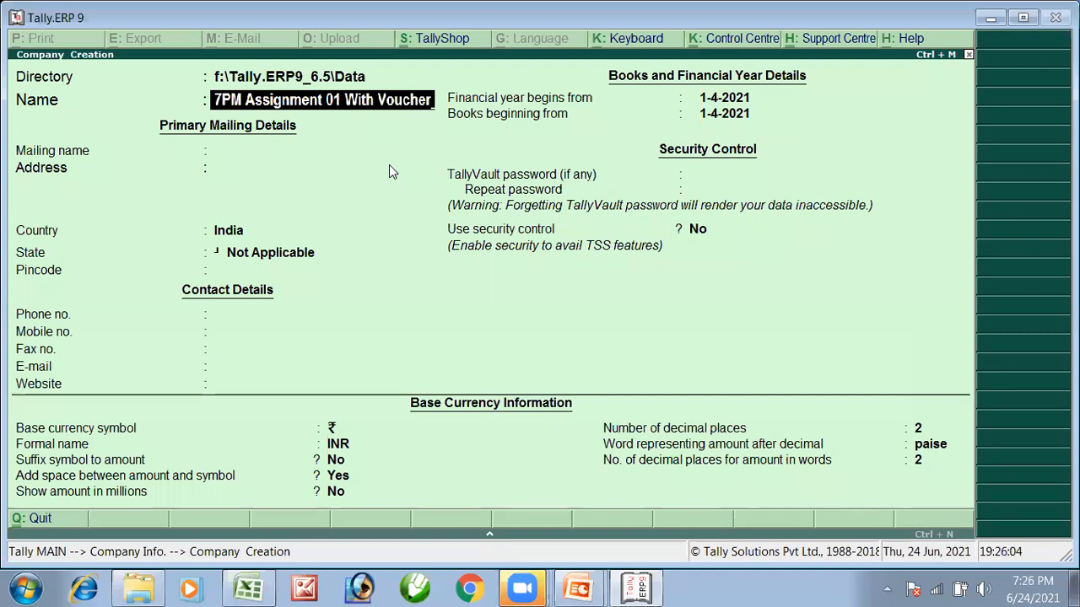
key(Return)
key(Return)
key(Return)
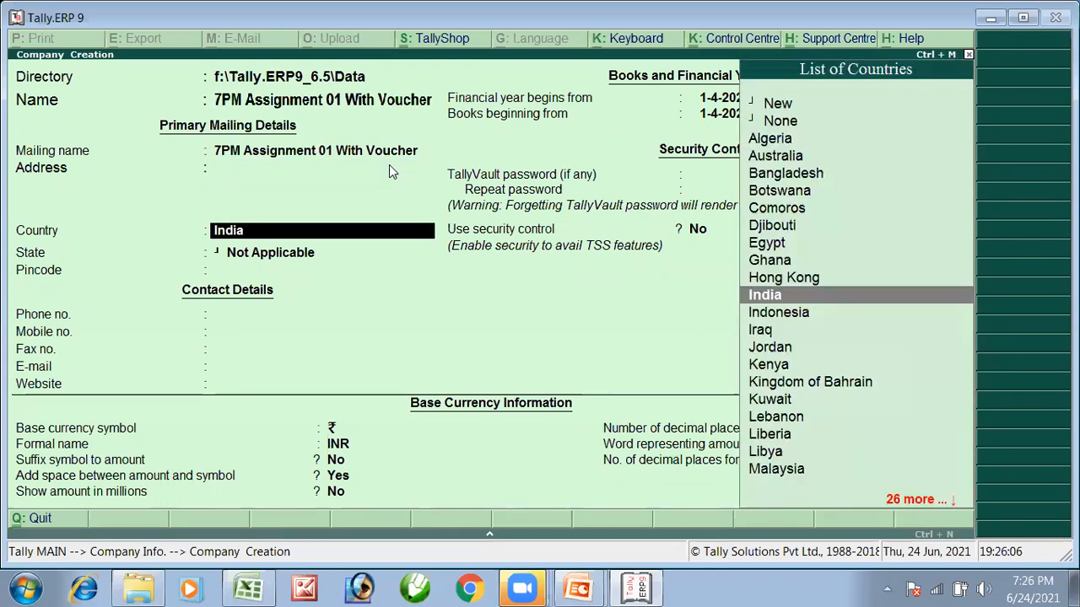
- Keep India as the company's country, set the state to Uttar Pradesh and leave the pincode empty
key(Return)
text(U)
key(Down)
key(Return)
key(Return)
key(Return)
key(Return)
key(Return)
key(Return)
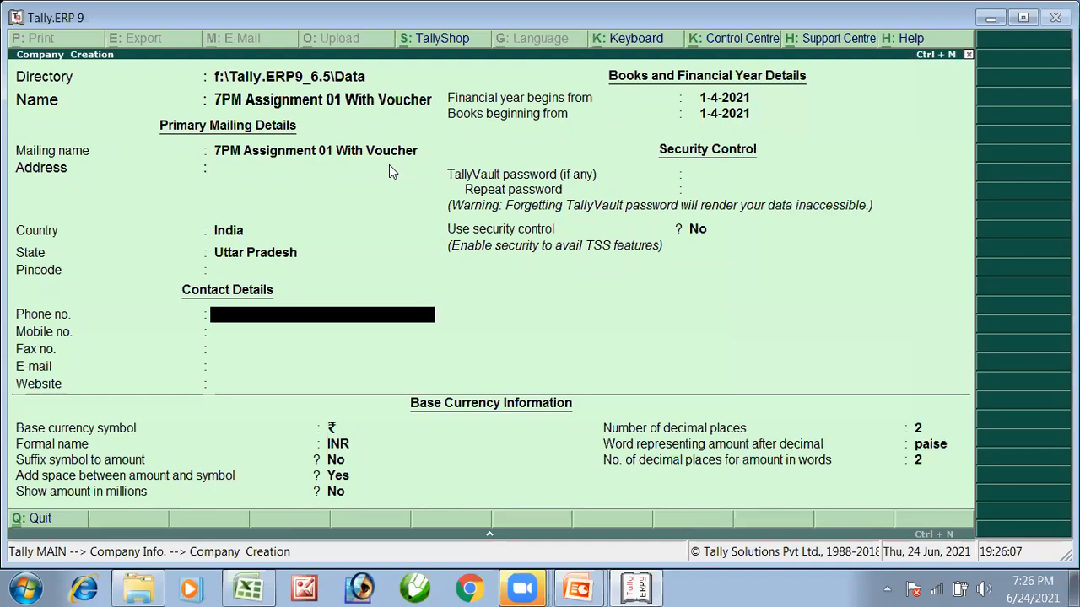
- Accept the default contact, financial year, security and currency settings and save the new company
key(Return)
key(Return)
key(Return)
key(Return)
key(Return)
key(Return)
key(Return)
key(Return)
key(Return)
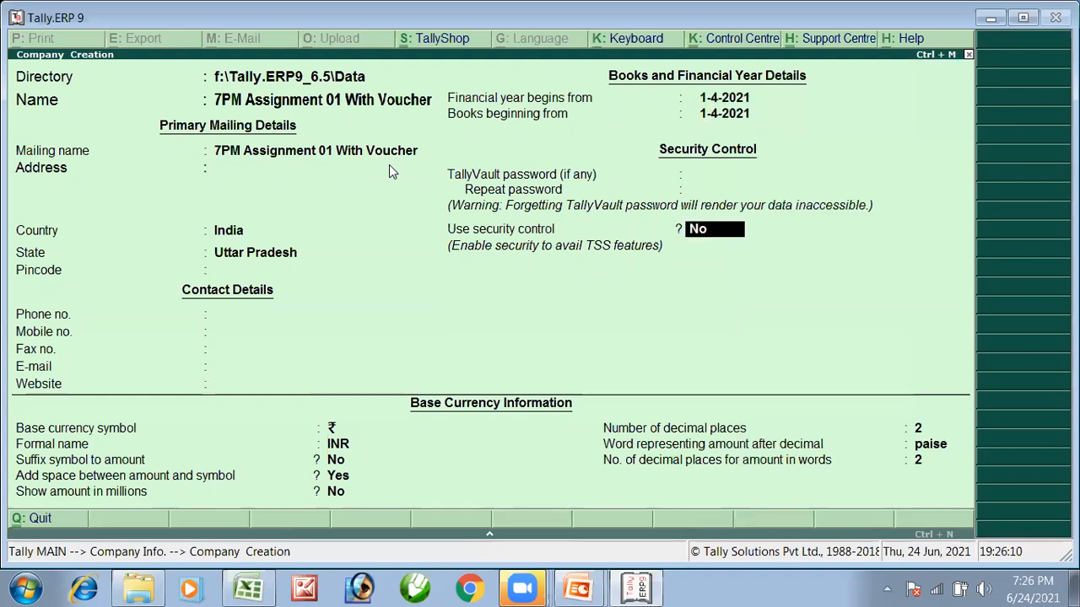
key(Return)
key(Return)
key(Return)
key(Return)
key(Return)
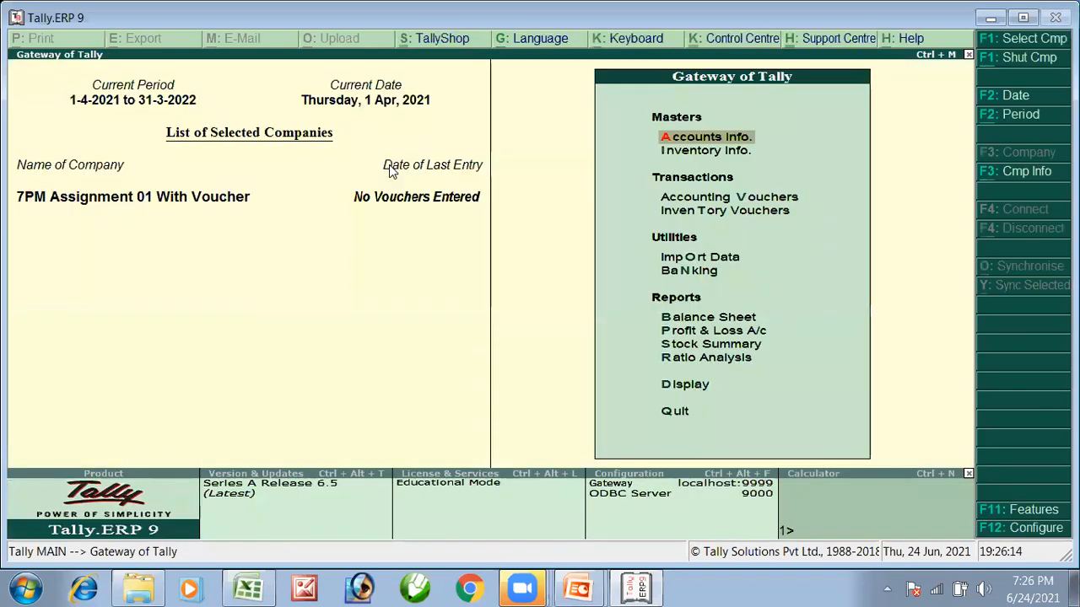
- Switch to the Record Assignment-1 workbook in Excel and review the required ledgers and the group each belongs under
click(248, 589)
scroll(626, 313, down, 1)
drag(725, 376, 1038, 367)
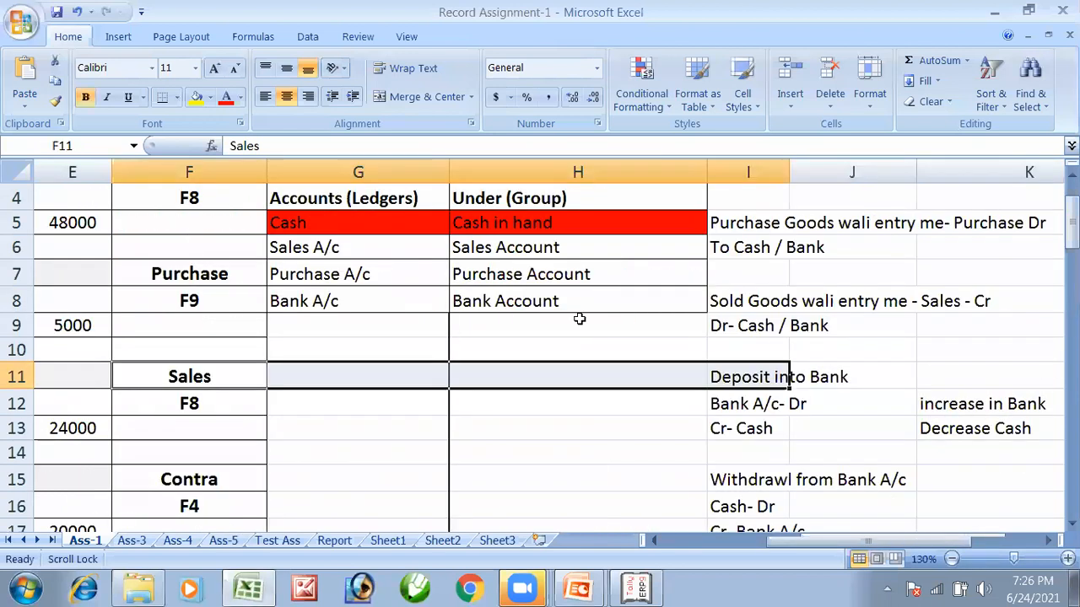
click(394, 219)
click(498, 217)
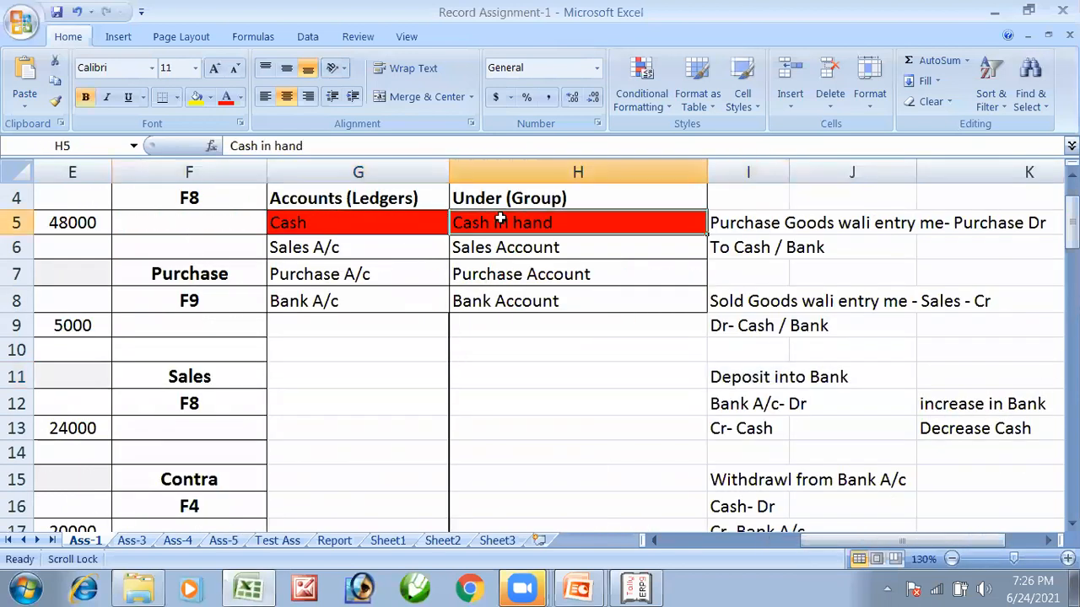
click(325, 254)
click(481, 250)
click(348, 264)
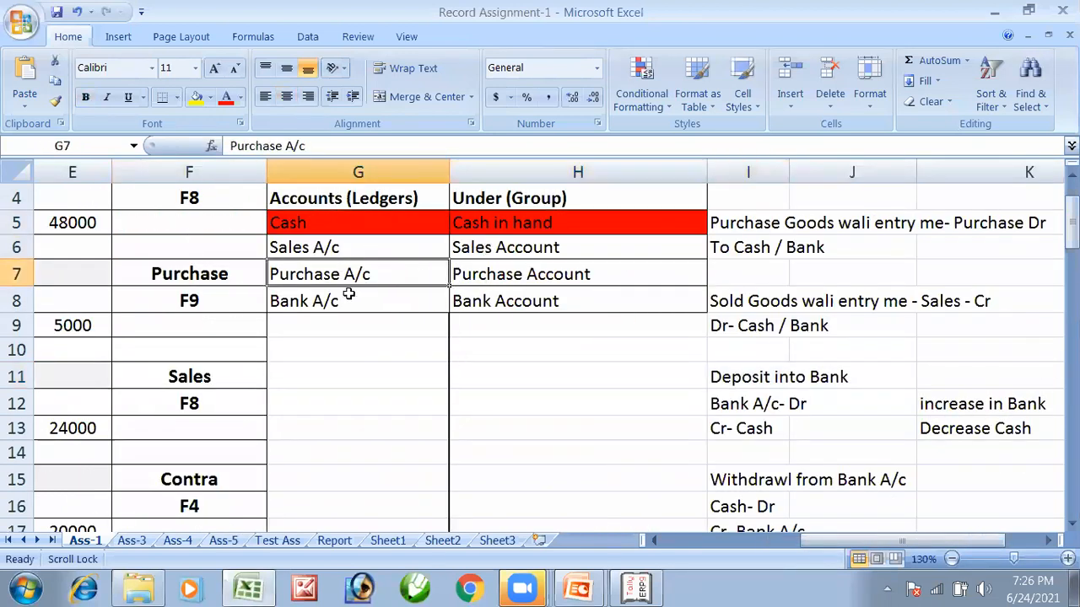
click(349, 294)
click(472, 301)
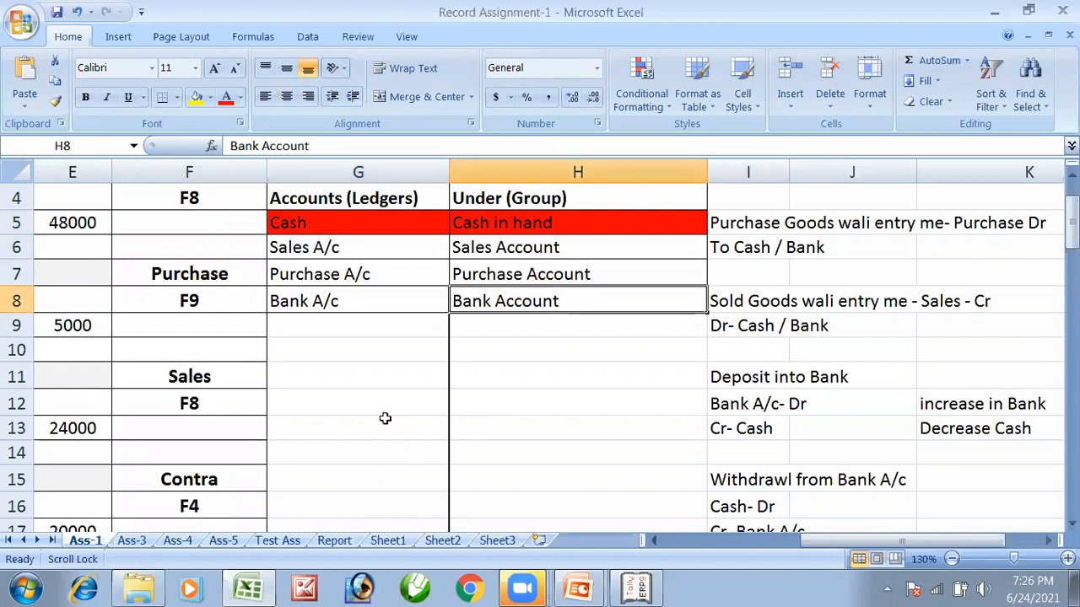
- Switch back to Tally.ERP 9 and start creating a single ledger named "Bank A/c"
click(636, 588)
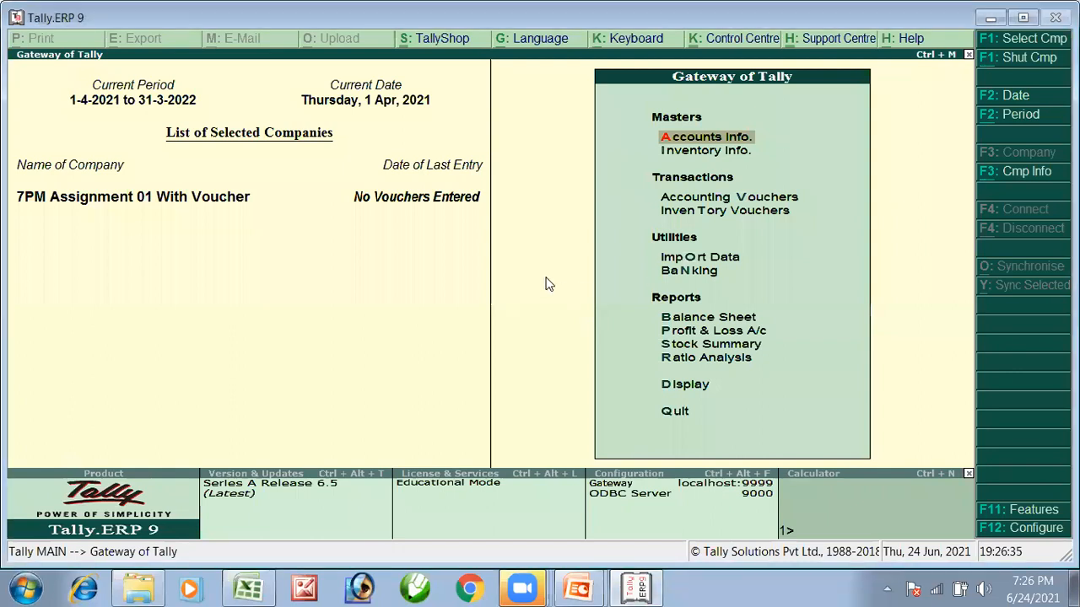
key(Return)
key(l)
key(Return)
text(B)
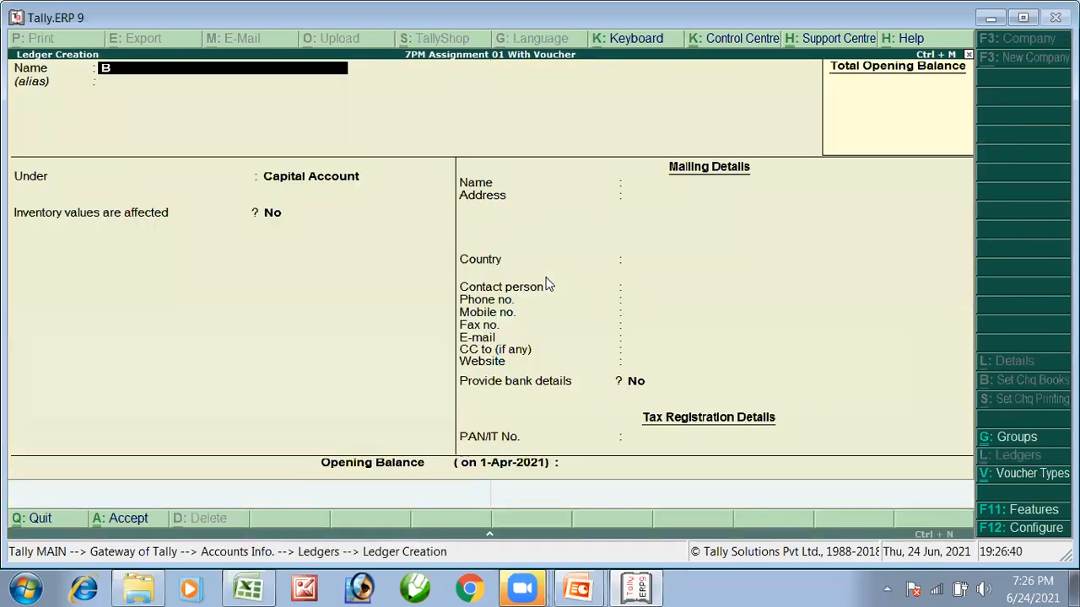
text(ank A/c)
key(Return)
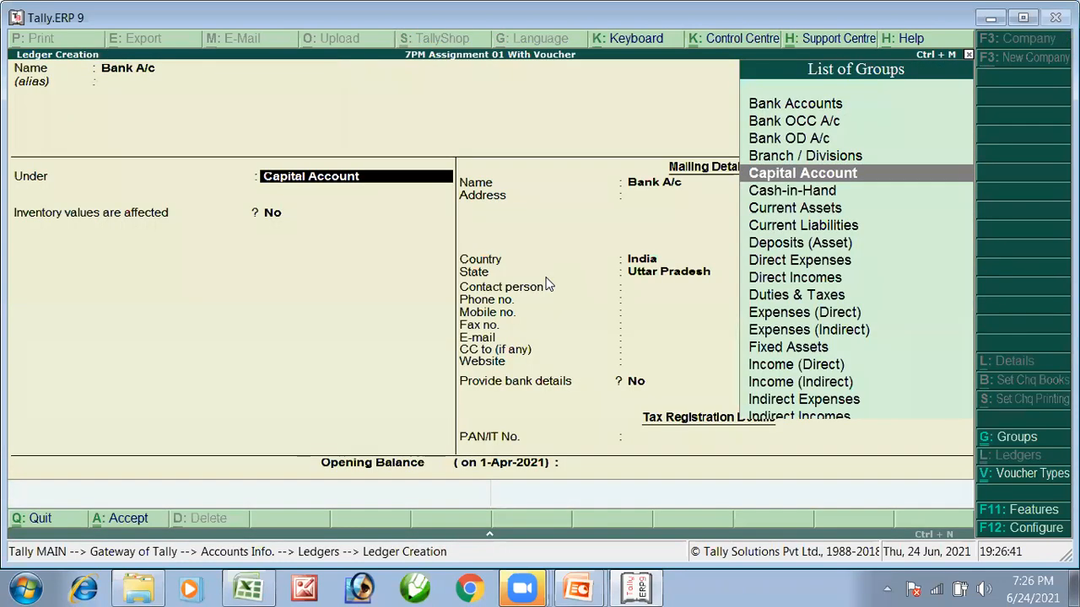
- Put the Bank A/c ledger under the Bank Accounts group and save it with all other details at their defaults
text(B)
key(Return)
key(Return)
key(Return)
key(Return)
key(Return)
key(Return)
key(Return)
key(Return)
key(Return)
key(Return)
key(Return)
key(Return)
key(Return)
key(Return)
key(Return)
key(Return)
key(Return)
key(Return)
key(Return)
key(Return)
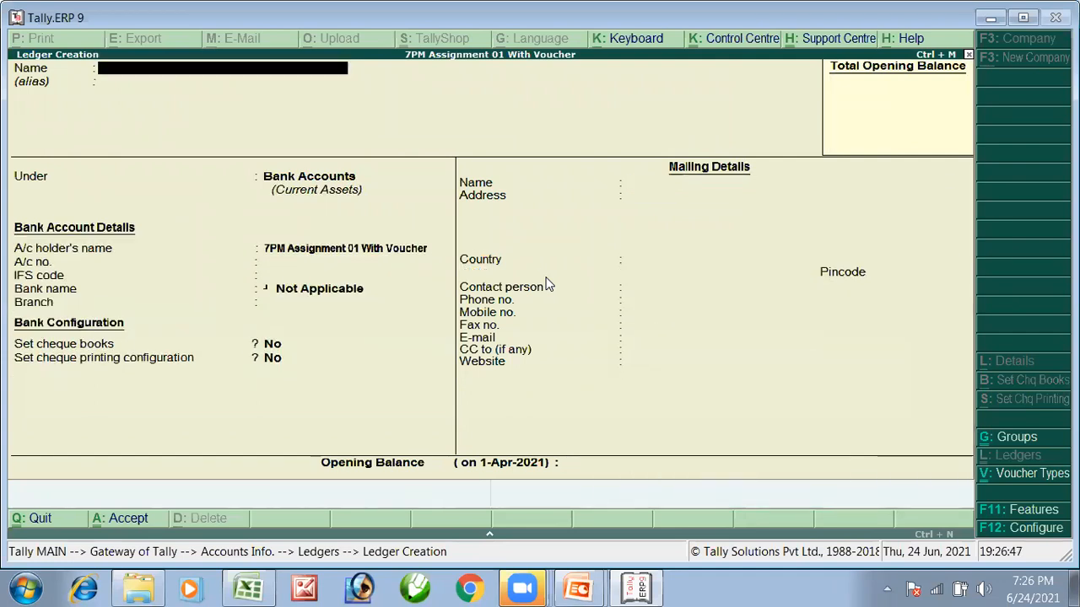
- Create the ledger "Purchase A/c" under Purchase Accounts with inventory values affected set to No, and save it
text(Purchase A/c)
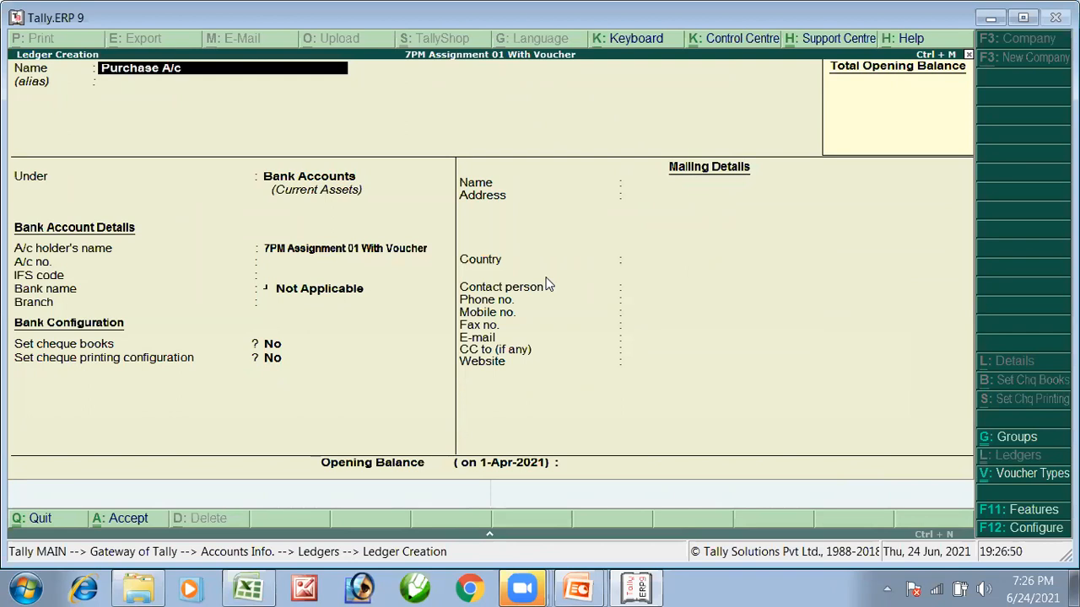
key(Return)
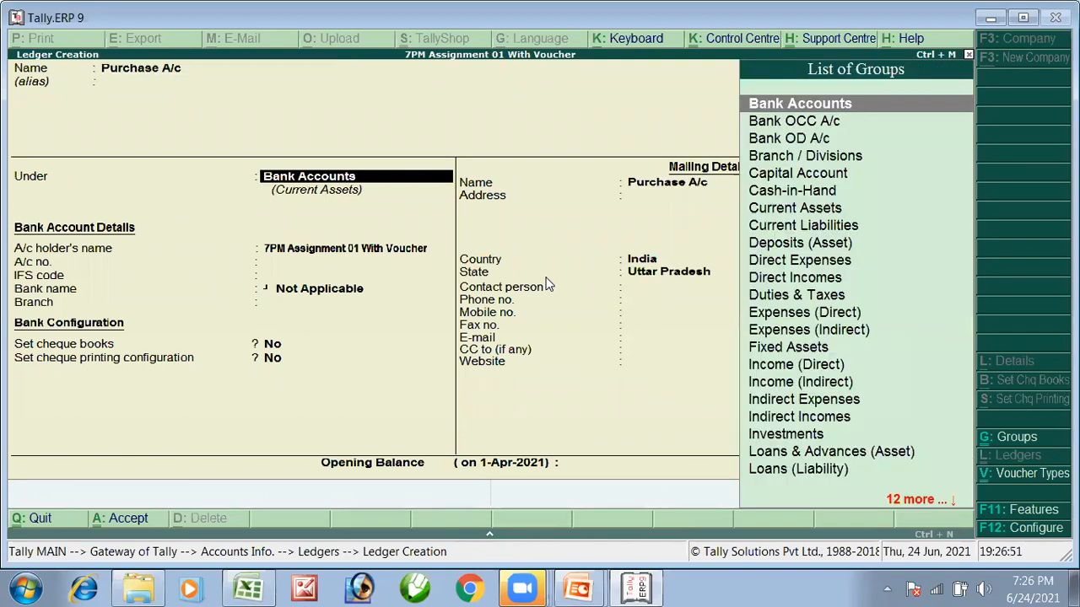
text(P)
key(Return)
key(Return)
key(BackSpace)
text(no)
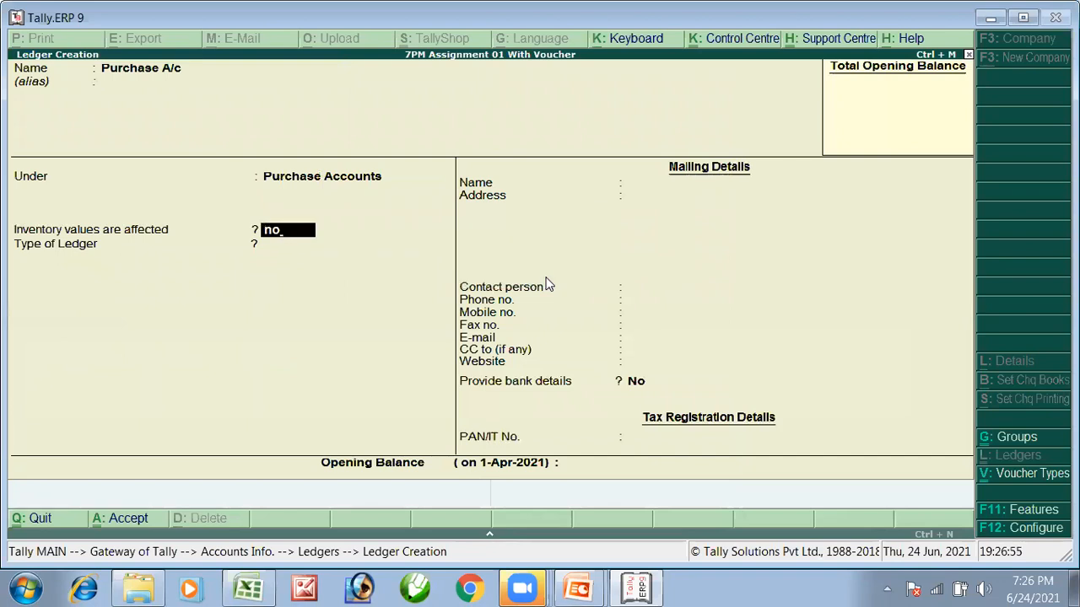
key(Return)
key(Return)
key(Return)
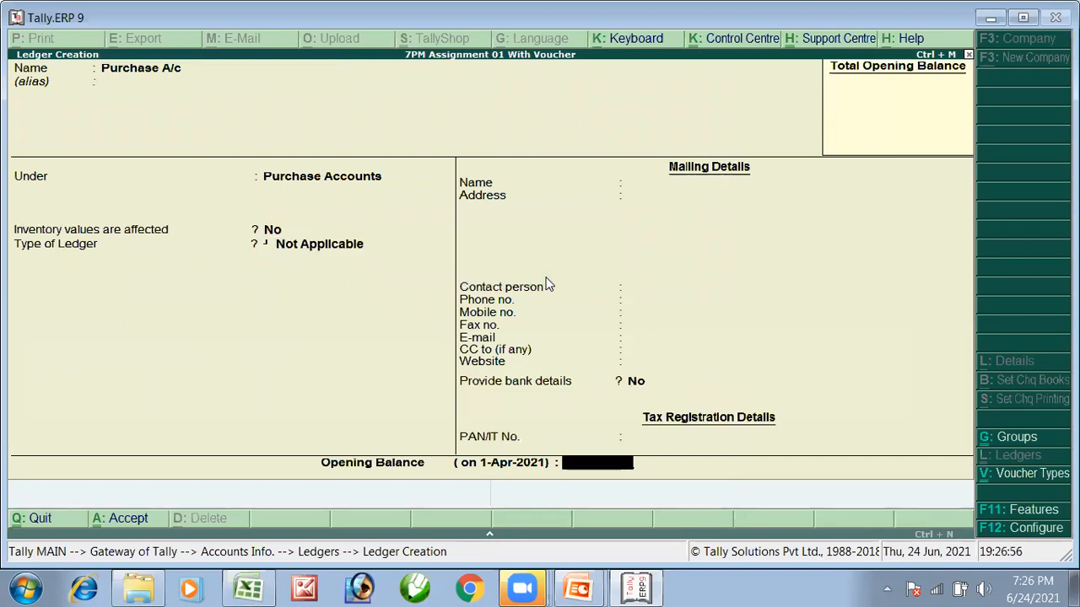
key(Return)
key(Return)
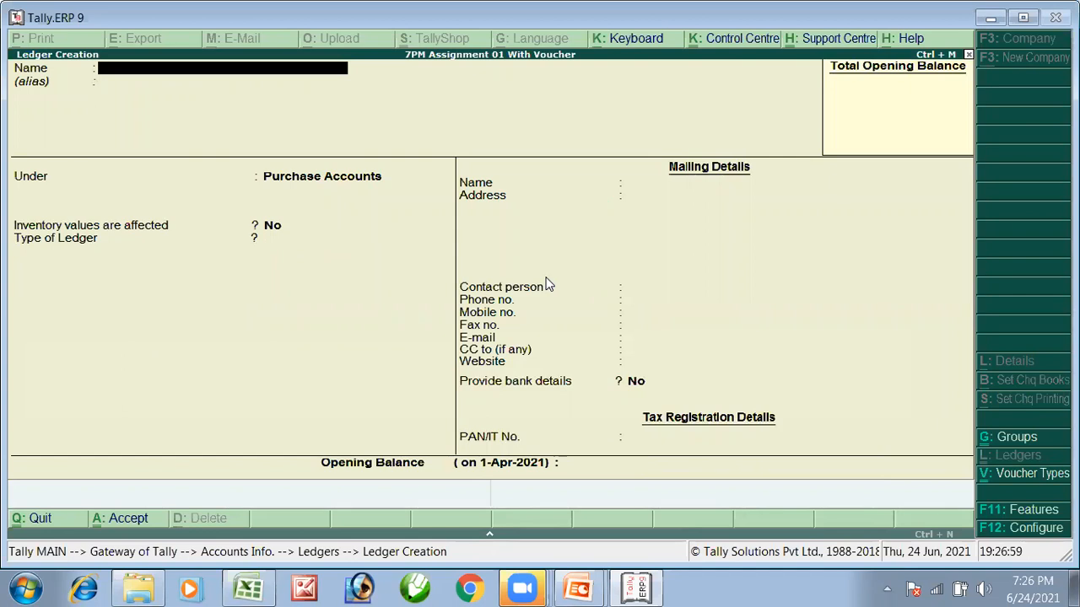
- Create the ledger "Sales A/c" under Sales Accounts with inventory values affected set to No, and save it
text(Sales A/c)
key(Return)
key(Return)
text(Sal)
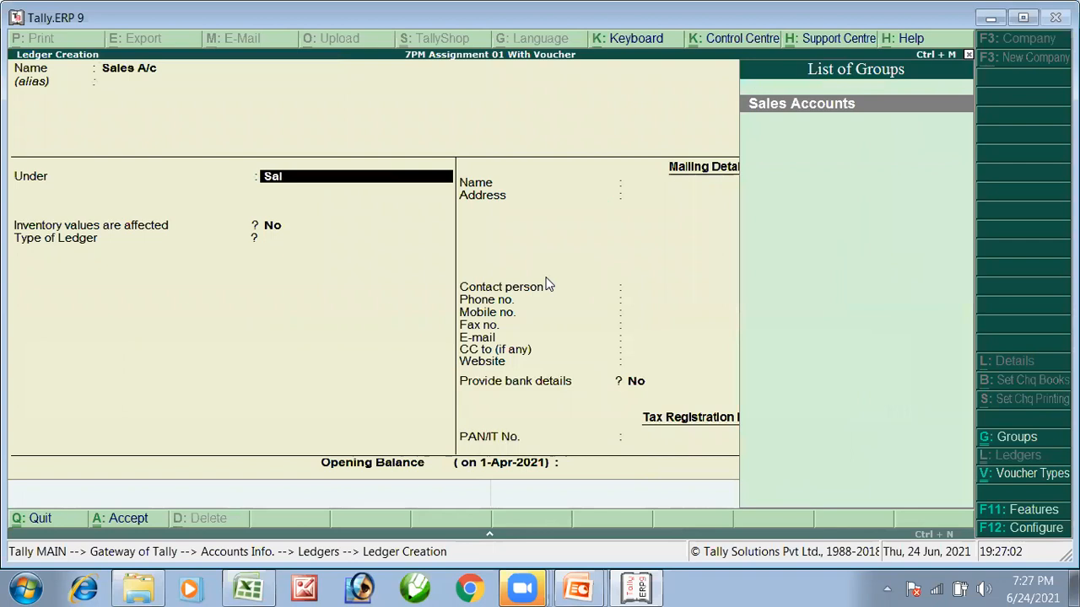
key(Return)
text(no)
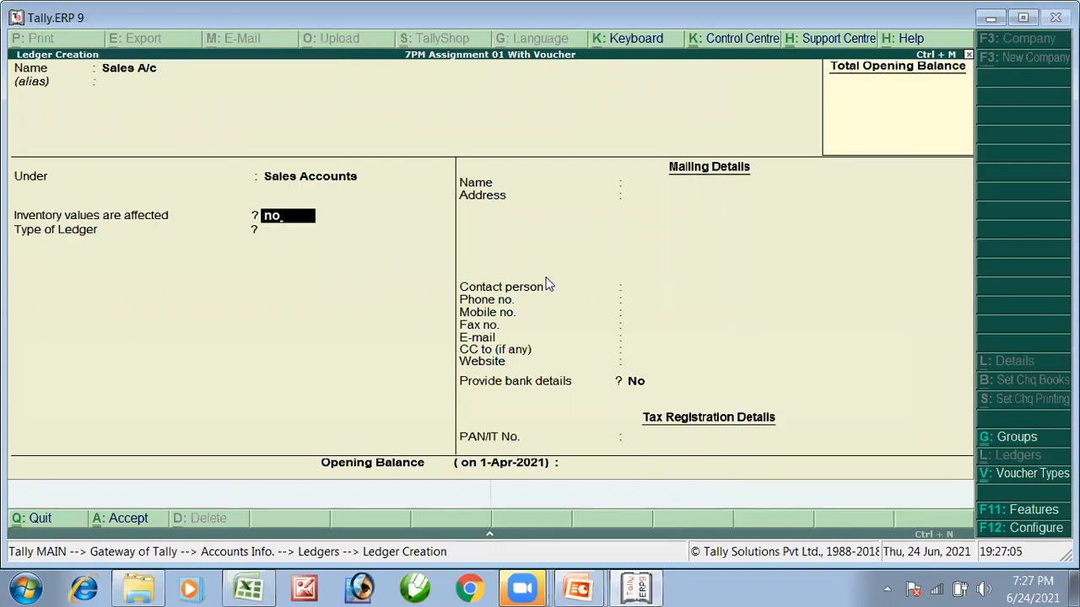
key(Return)
key(Return)
key(Return)
key(Return)
key(Return)
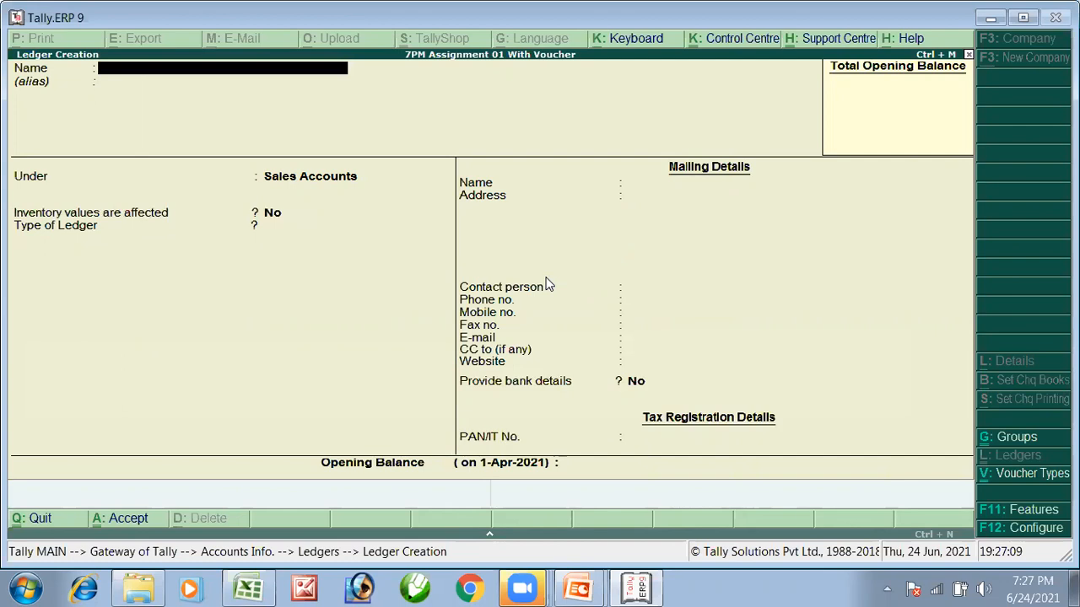
- Leave ledger creation, return to the Gateway of Tally and open Accounting Vouchers
key(Escape)
key(Escape)
key(Escape)
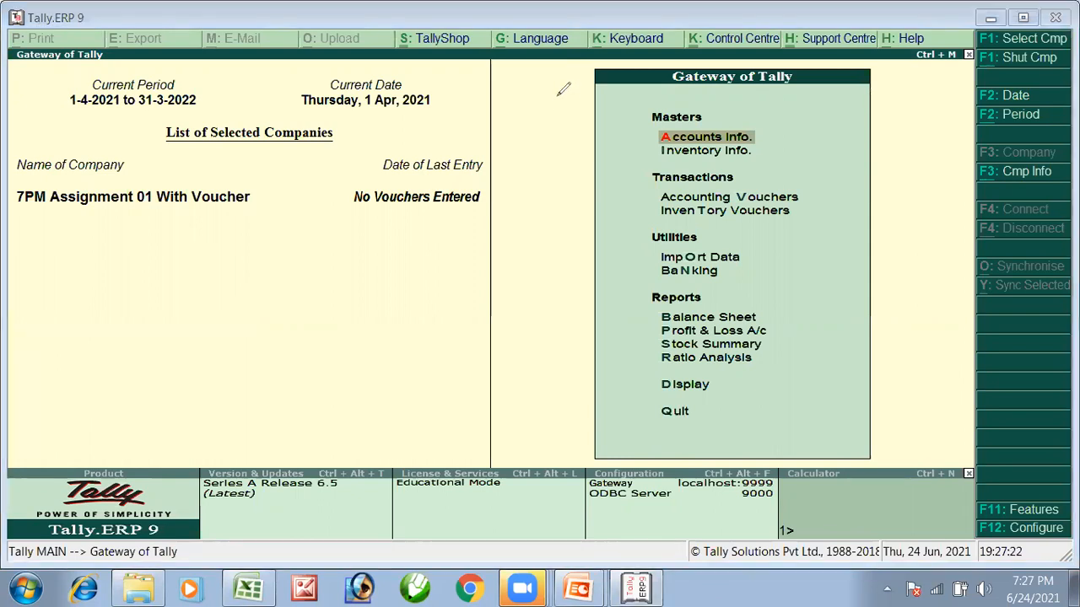
mouse_move(184, 263)
mouse_down()
mouse_move(313, 261)
mouse_move(725, 194)
mouse_move(616, 213)
mouse_move(655, 196)
mouse_up()
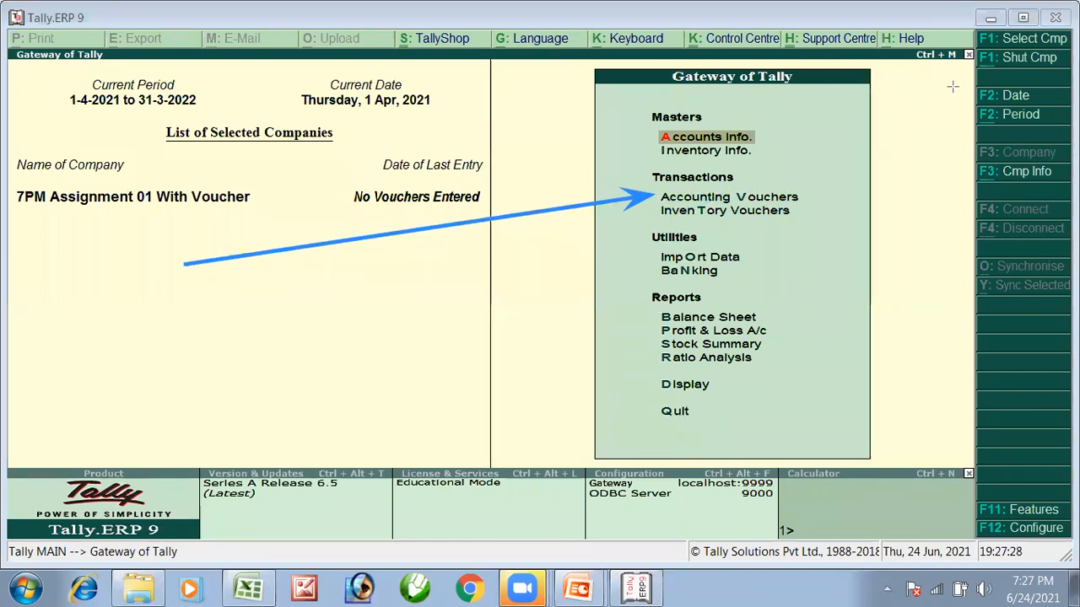
key(Down)
key(Down)
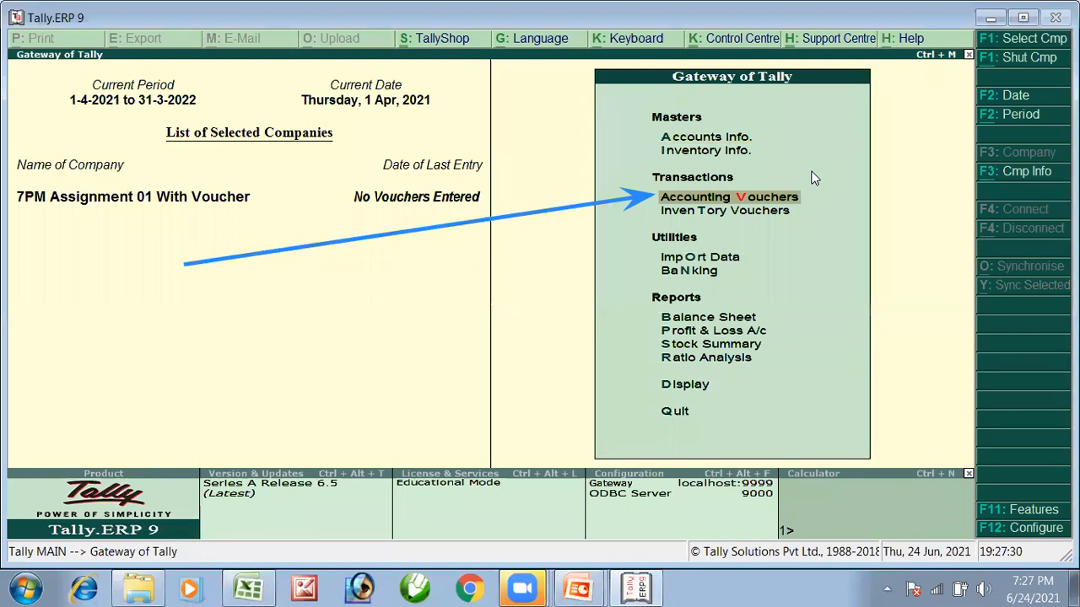
key(Return)
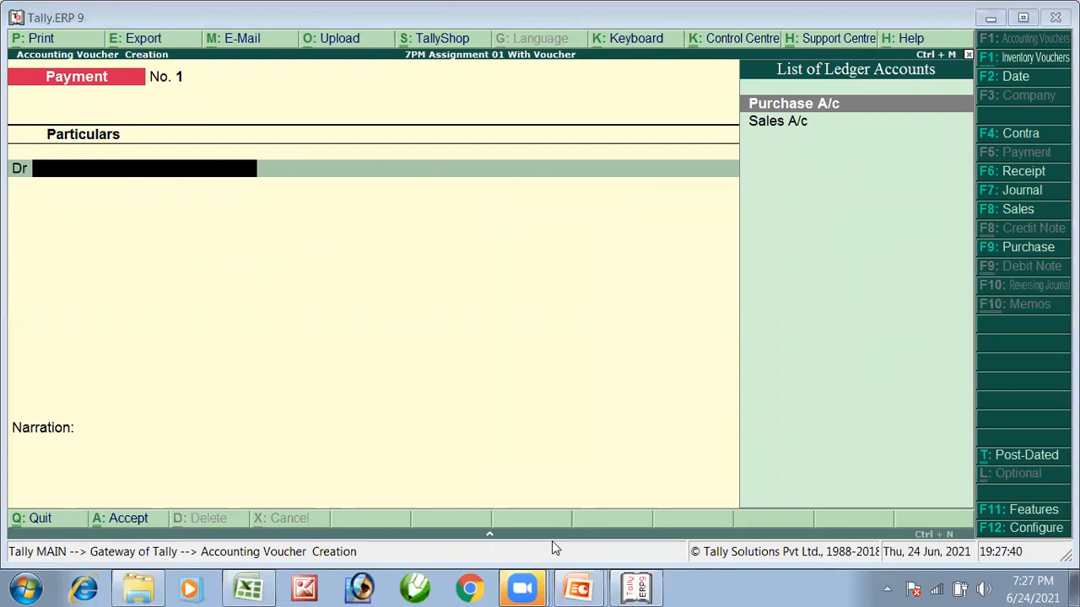
- Switch to the assignment workbook in Excel and check the first transaction and its voucher type
key(alt+Tab)
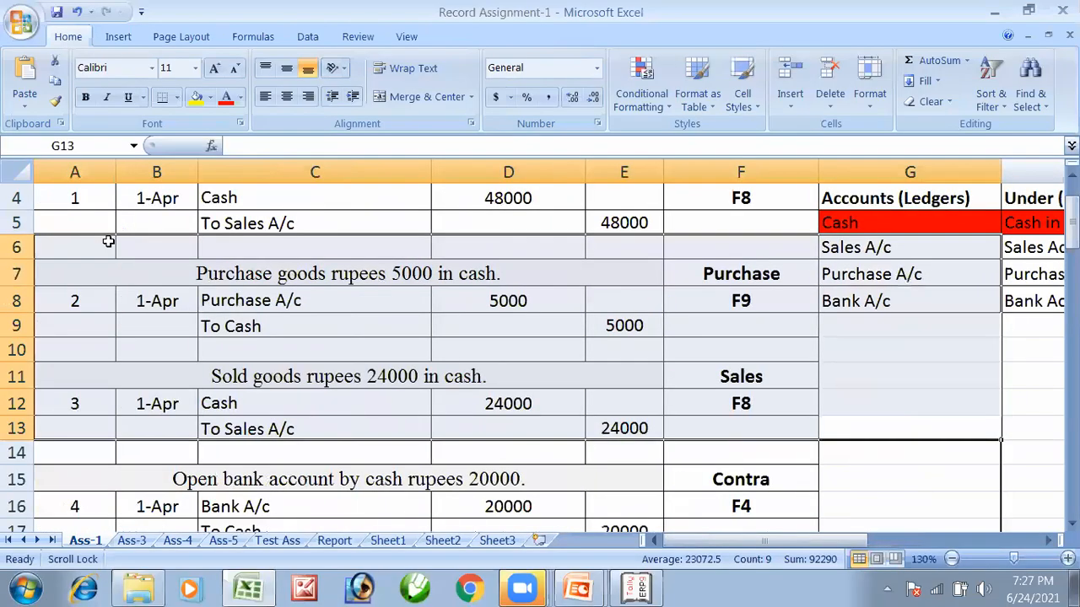
scroll(383, 268, up, 1)
click(284, 426)
click(221, 257)
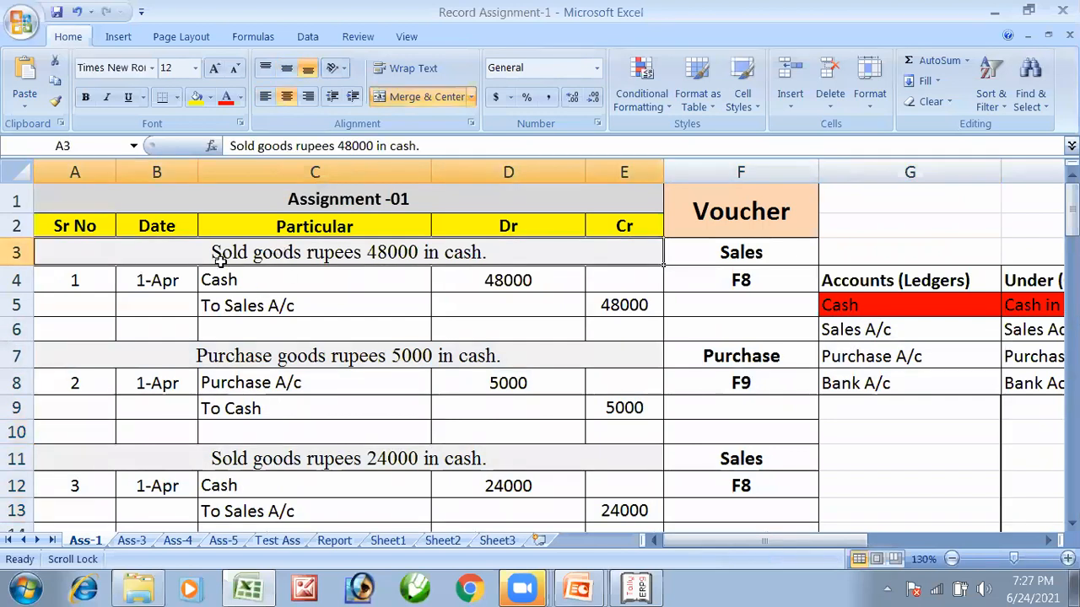
click(713, 248)
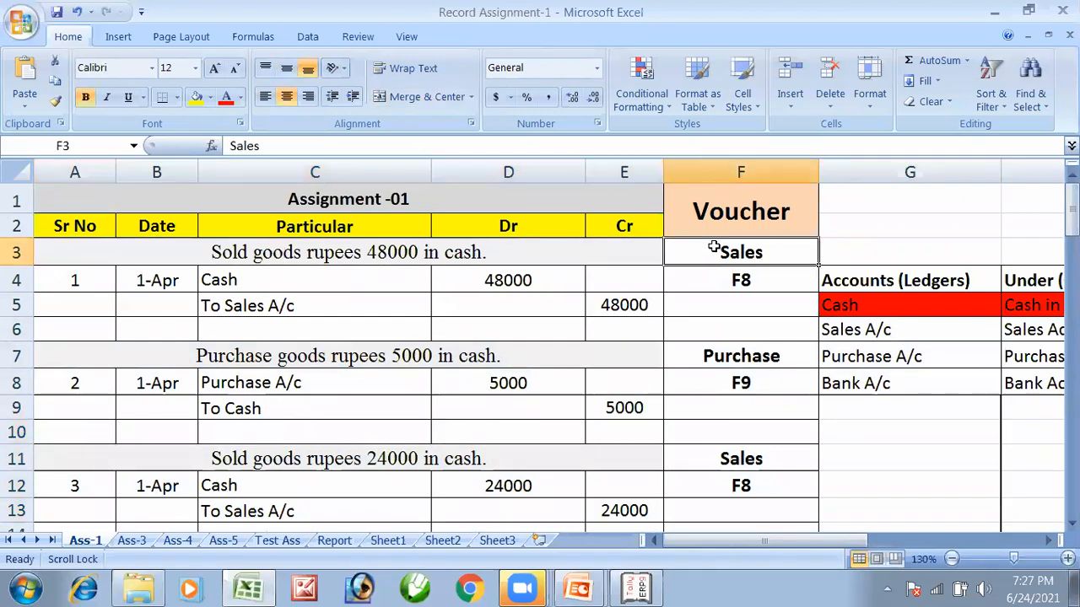
- Check the first transaction's voucher type, switch back to Tally.ERP 9 and open a Sales voucher in voucher mode with a blank reference number
click(740, 280)
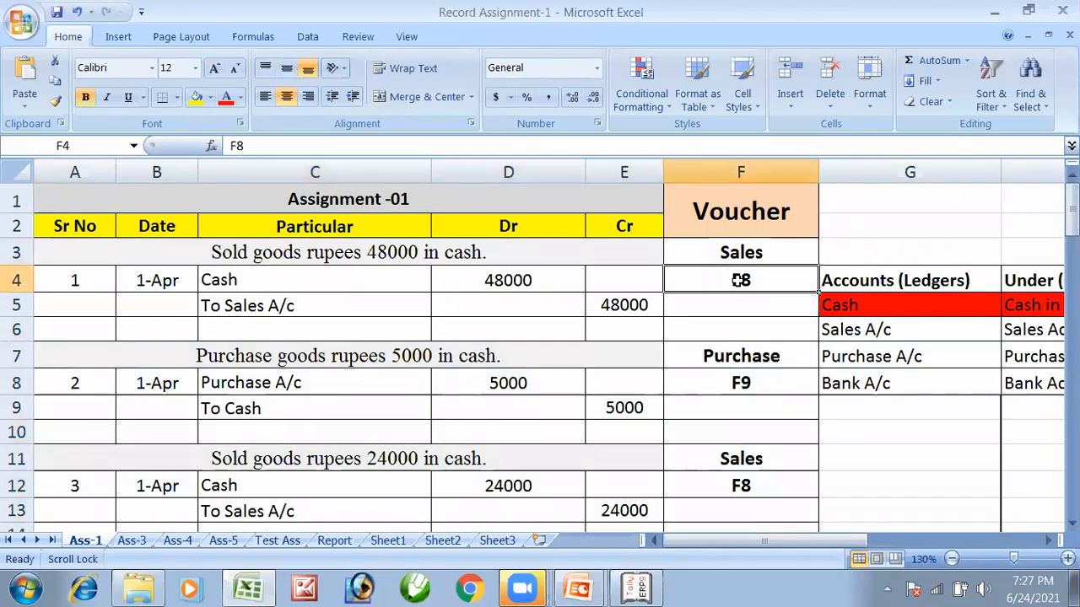
click(588, 253)
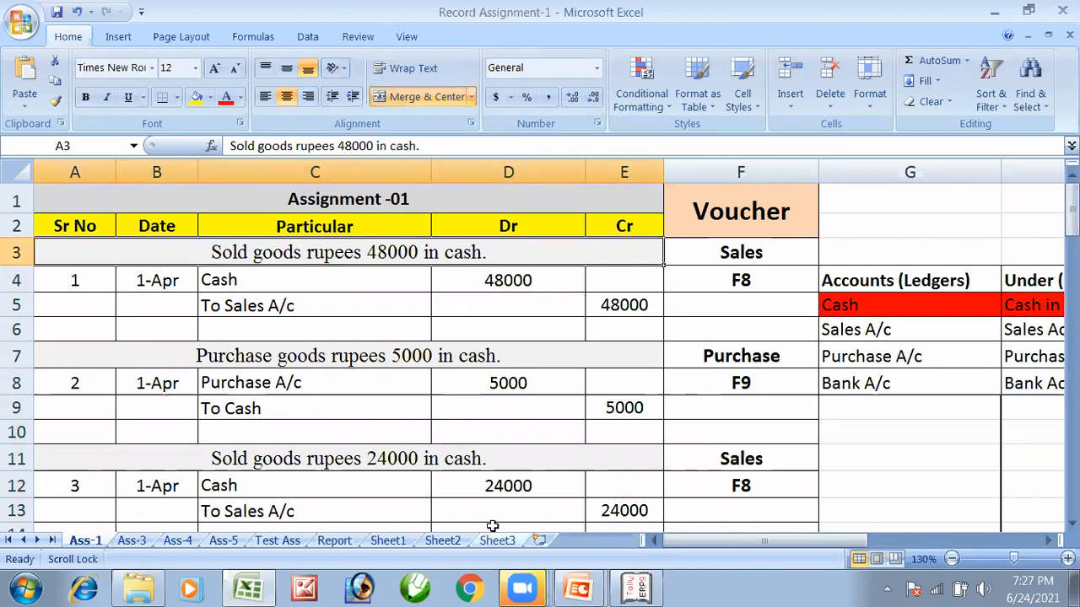
click(636, 588)
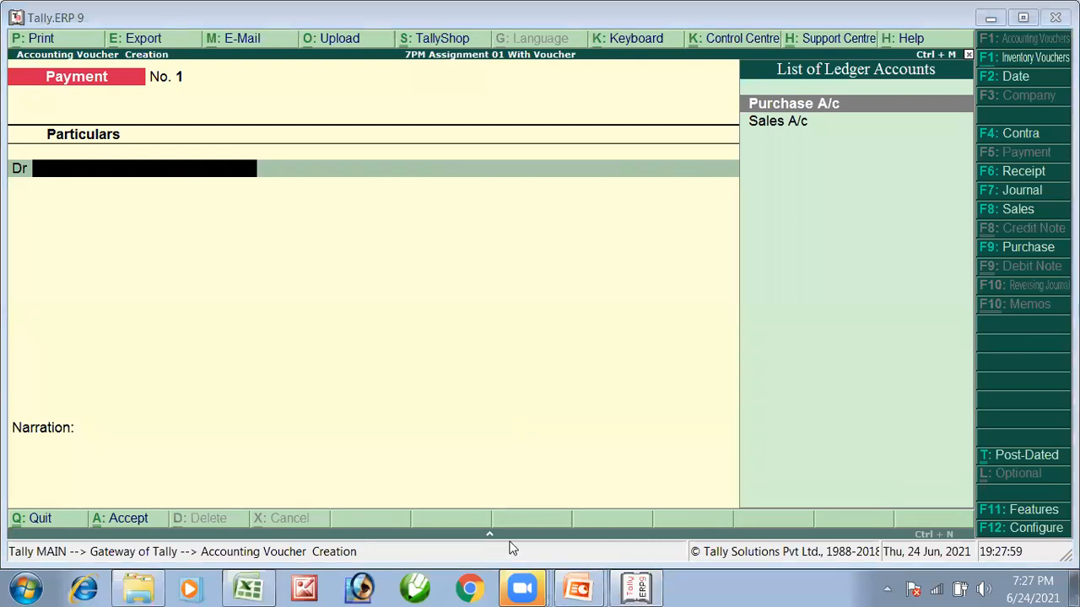
mouse_move(494, 294)
mouse_down()
mouse_move(208, 108)
mouse_move(135, 95)
mouse_up()
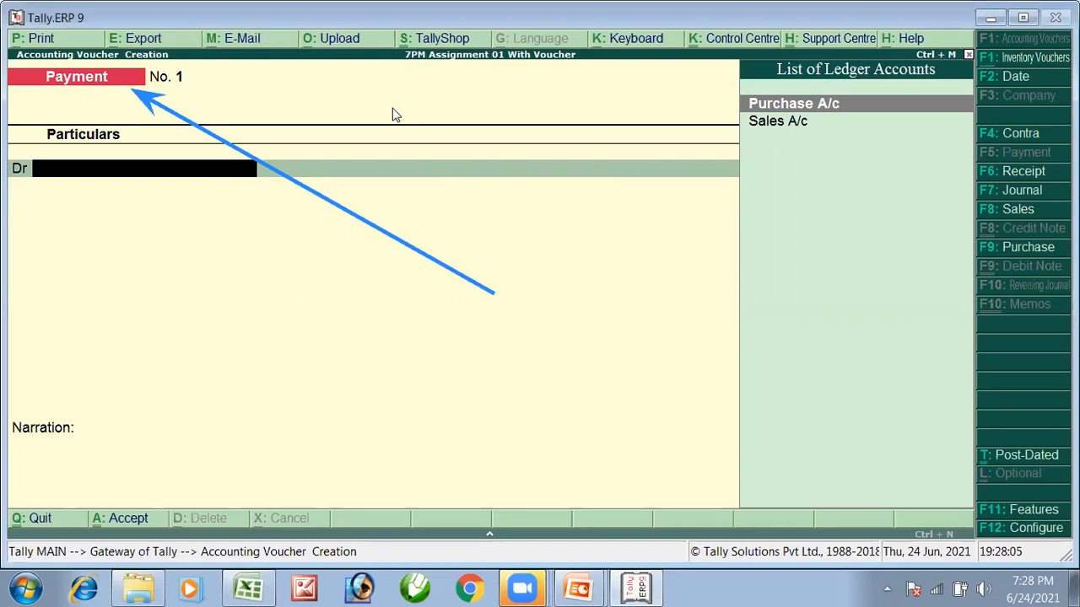
key(F8)
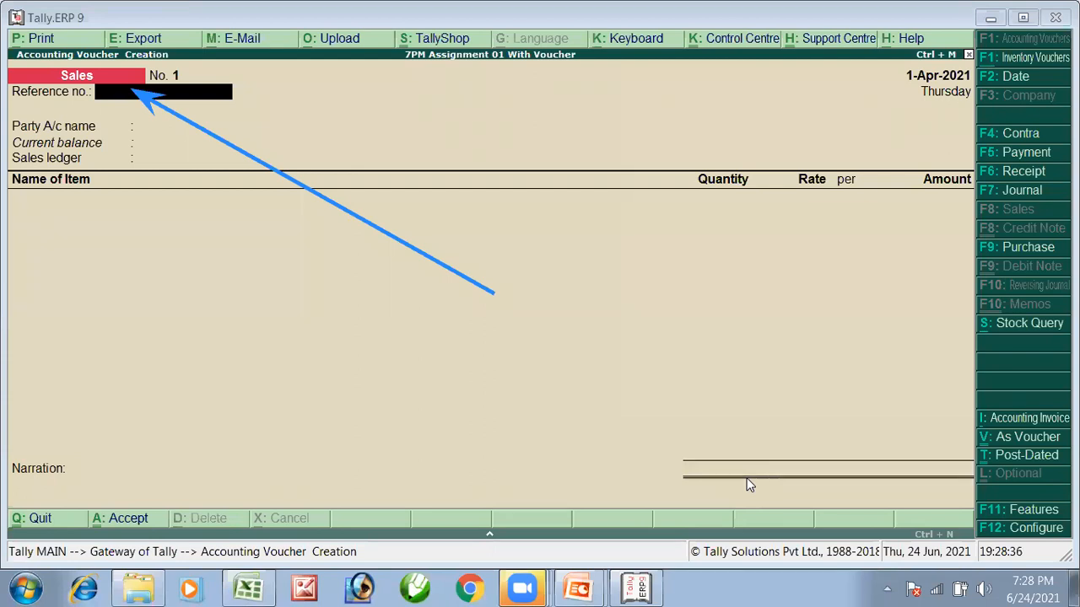
click(557, 220)
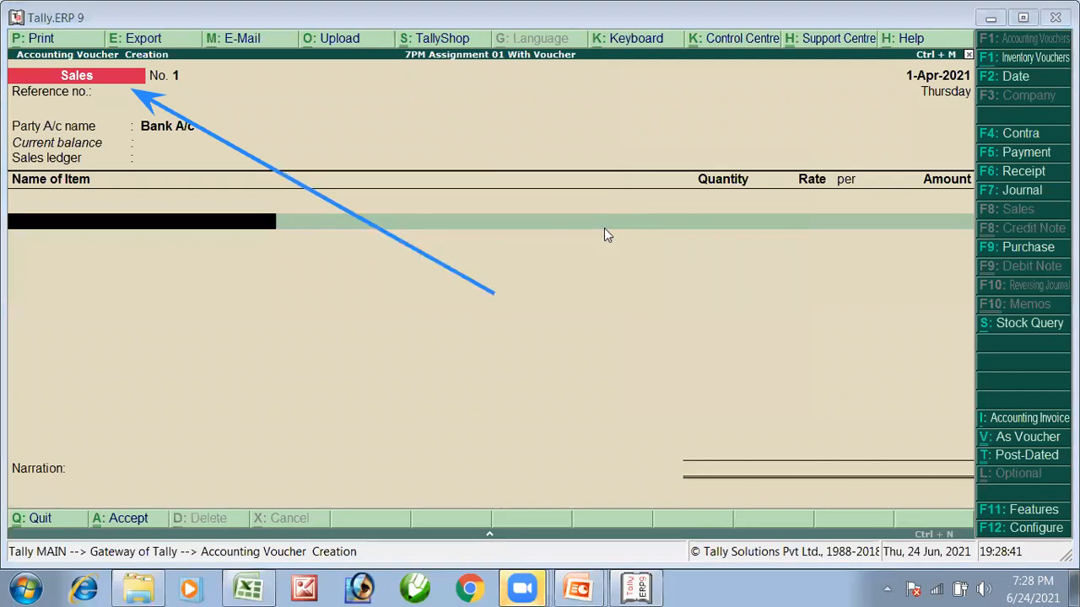
key(ctrl+v)
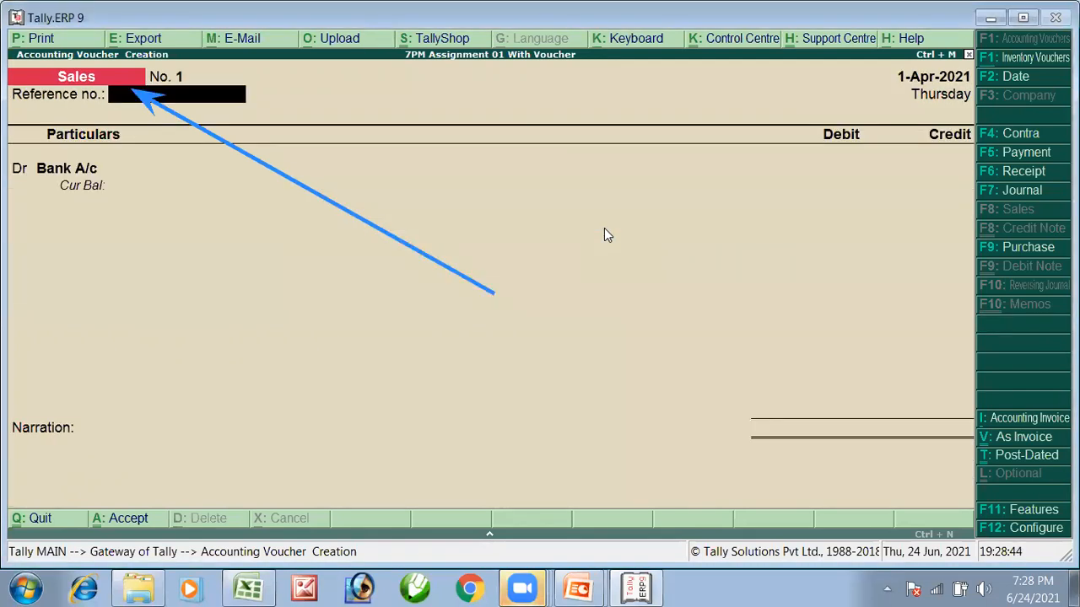
key(Return)
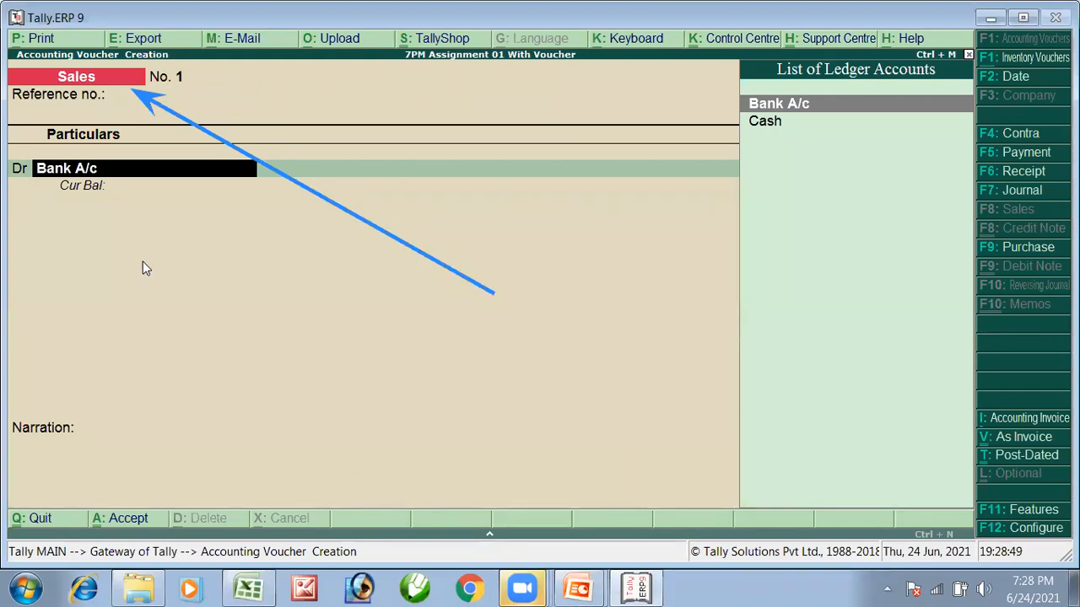
- Debit Cash with 48000 in the Sales voucher, as in the workbook's first transaction, keeping the default buyer's details
key(alt+Tab)
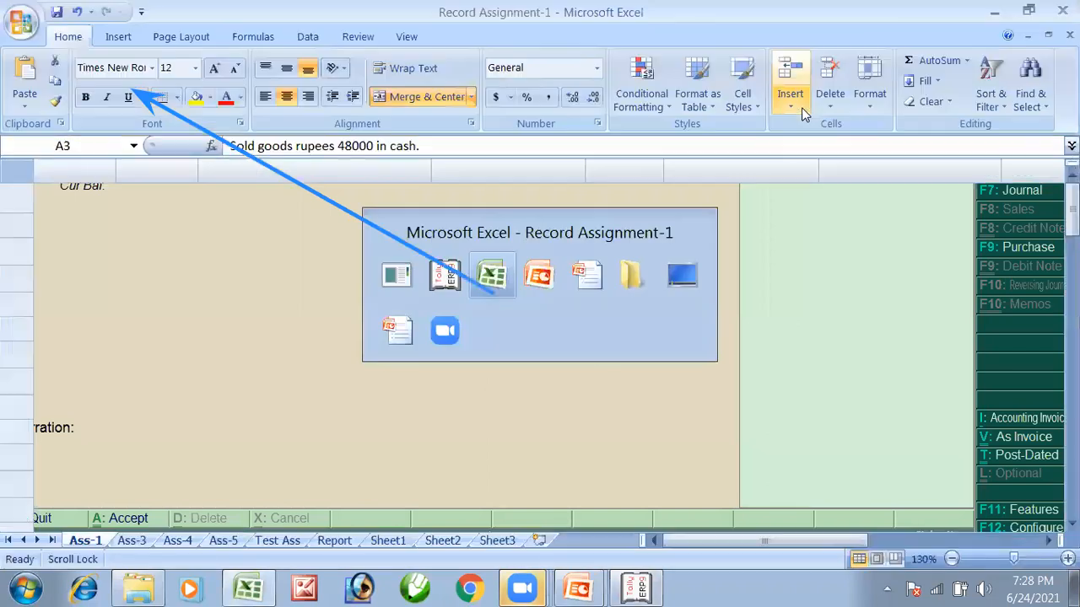
key(alt+Tab)
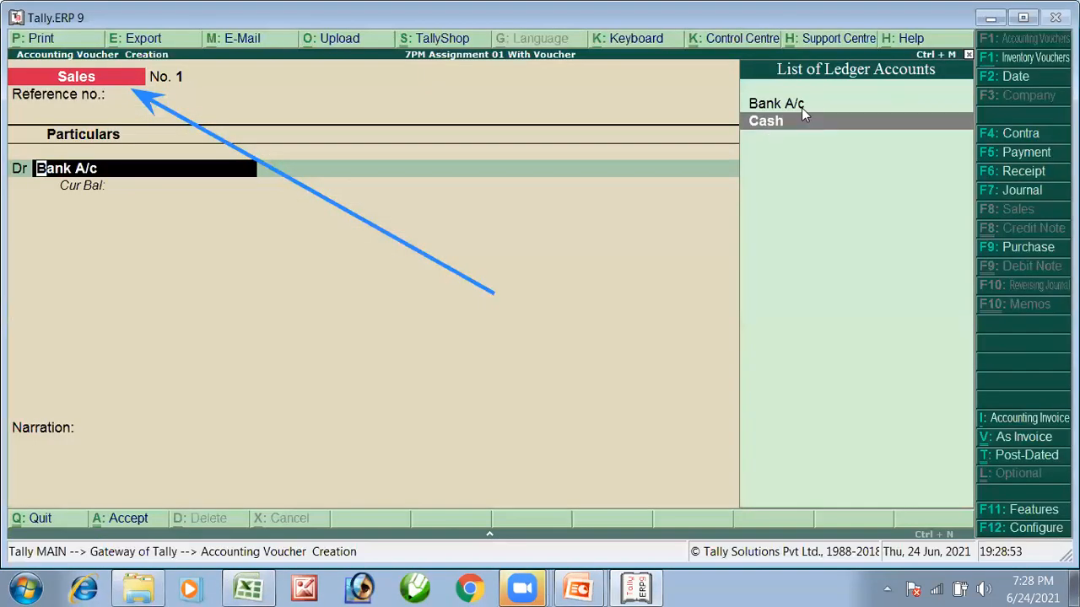
click(802, 118)
key(Return)
key(Return)
key(Return)
key(Return)
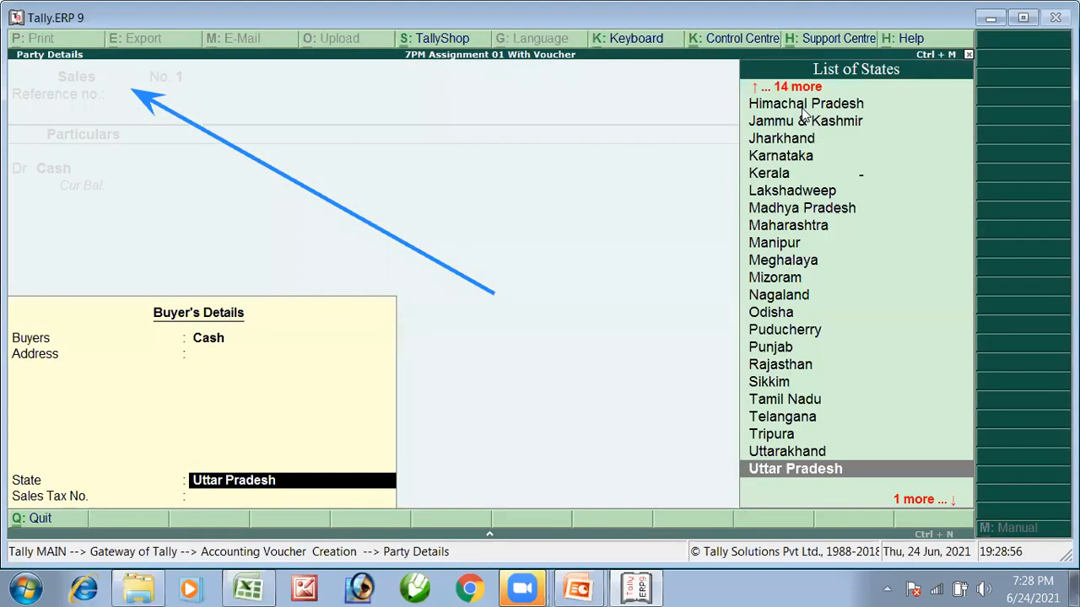
key(alt+Tab)
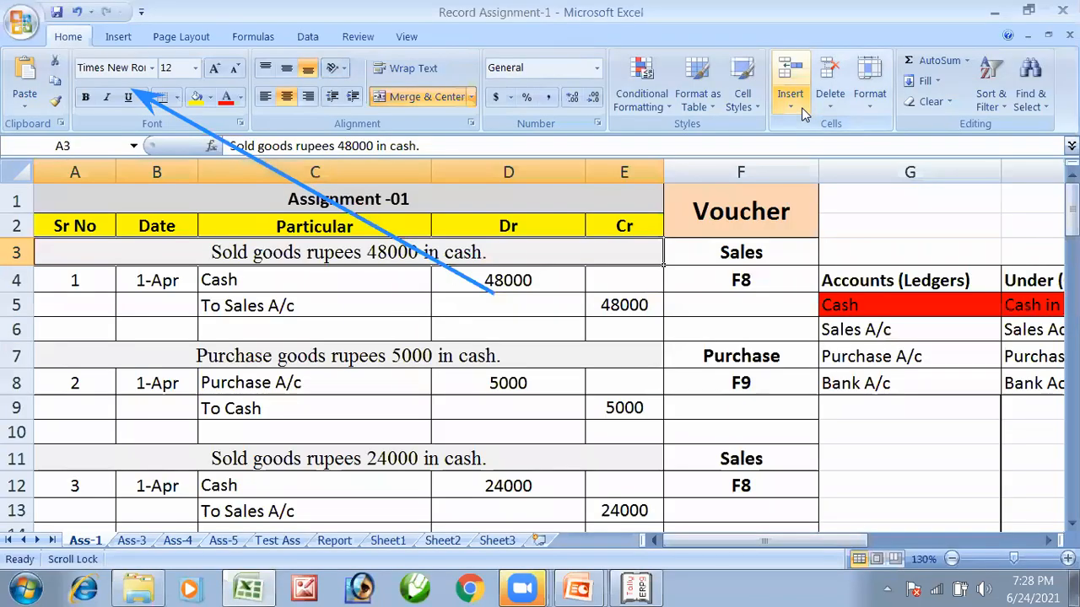
key(alt+Tab)
text(48000)
key(Return)
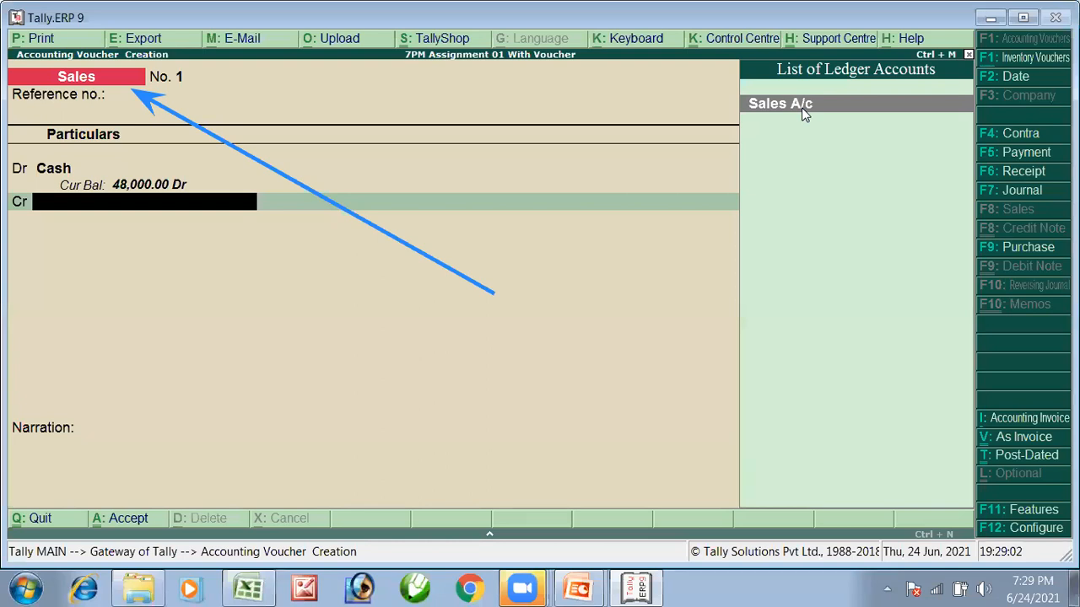
- Credit Sales A/c with 48,000 and save the Sales voucher with a blank narration
click(801, 108)
key(Return)
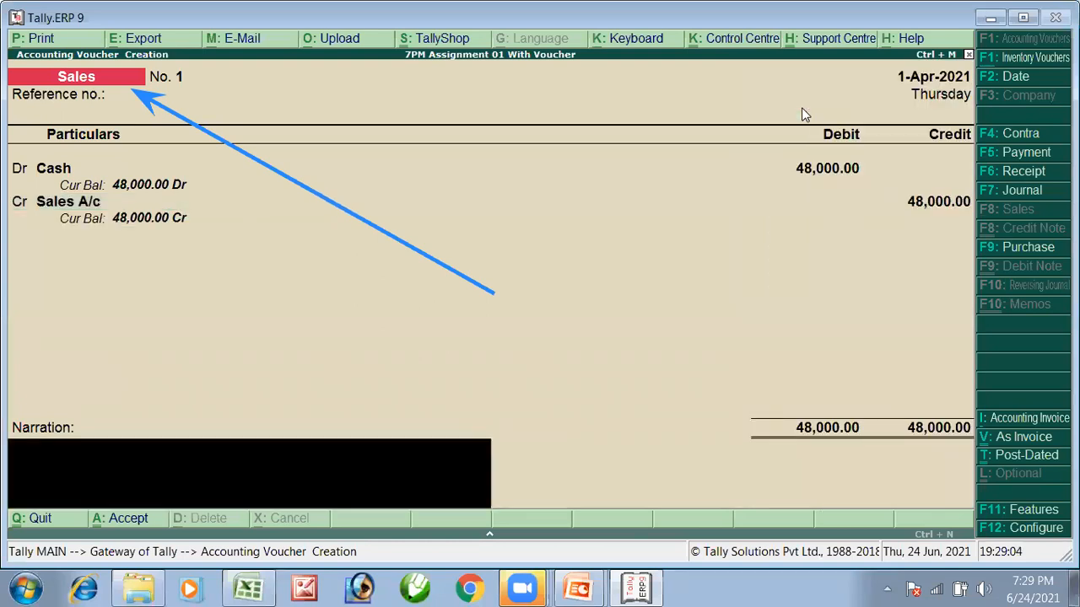
key(Return)
key(Return)
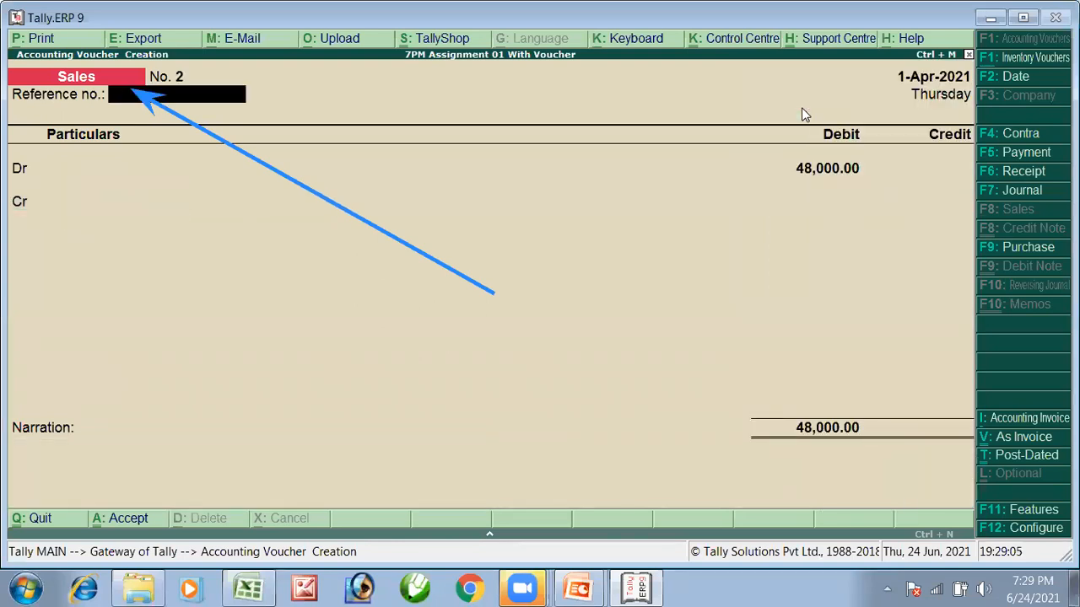
- Switch to the assignment workbook in Excel and enter the note "Ctrl+V" in cell F5, below the first Sales voucher entry
key(alt+Tab)
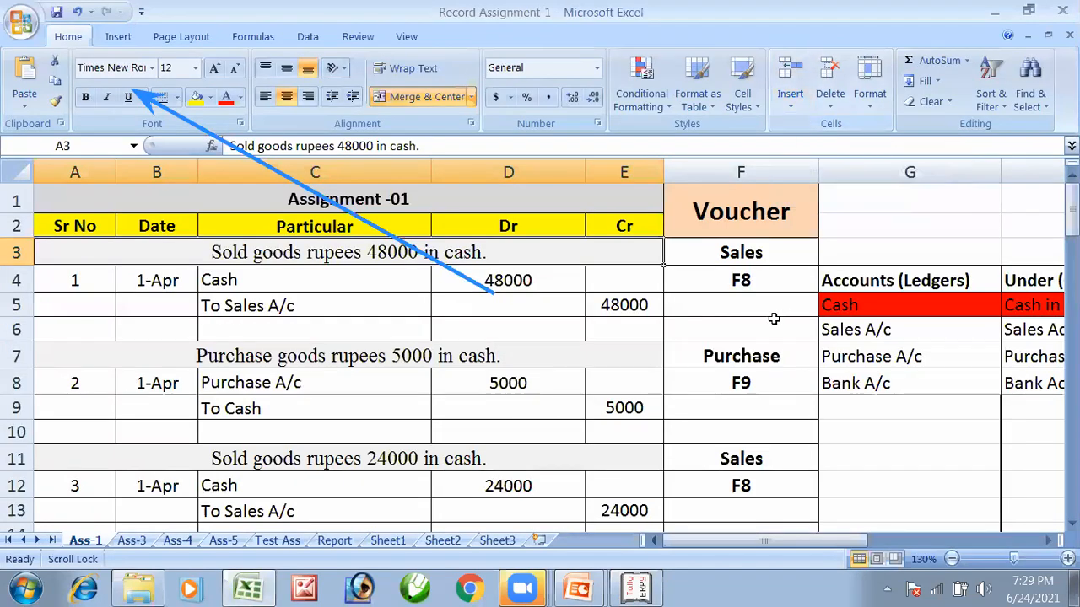
click(749, 252)
click(744, 299)
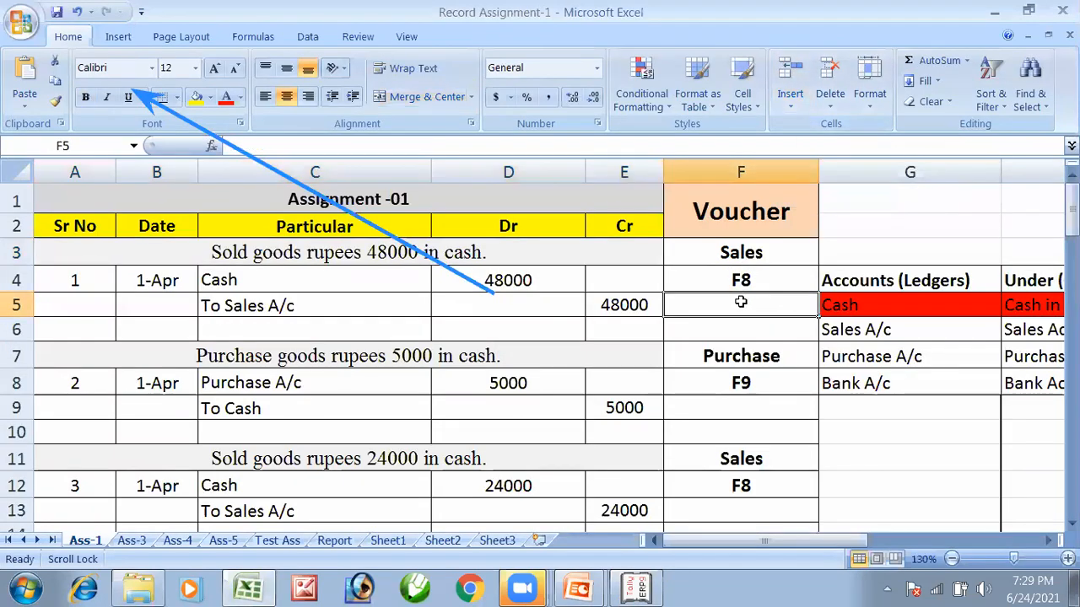
text(Ctrl+V)
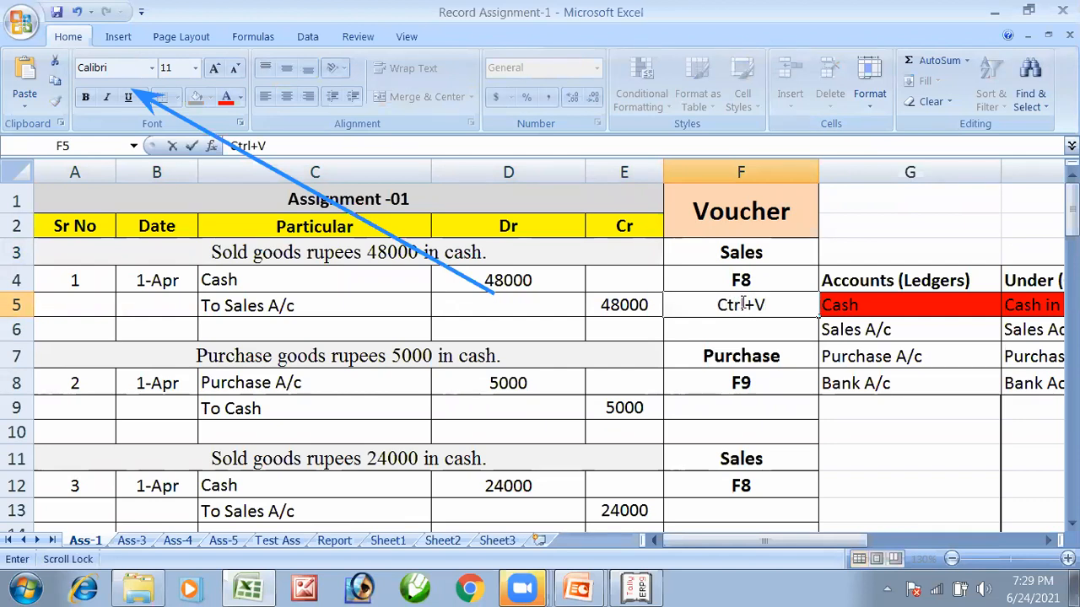
click(772, 285)
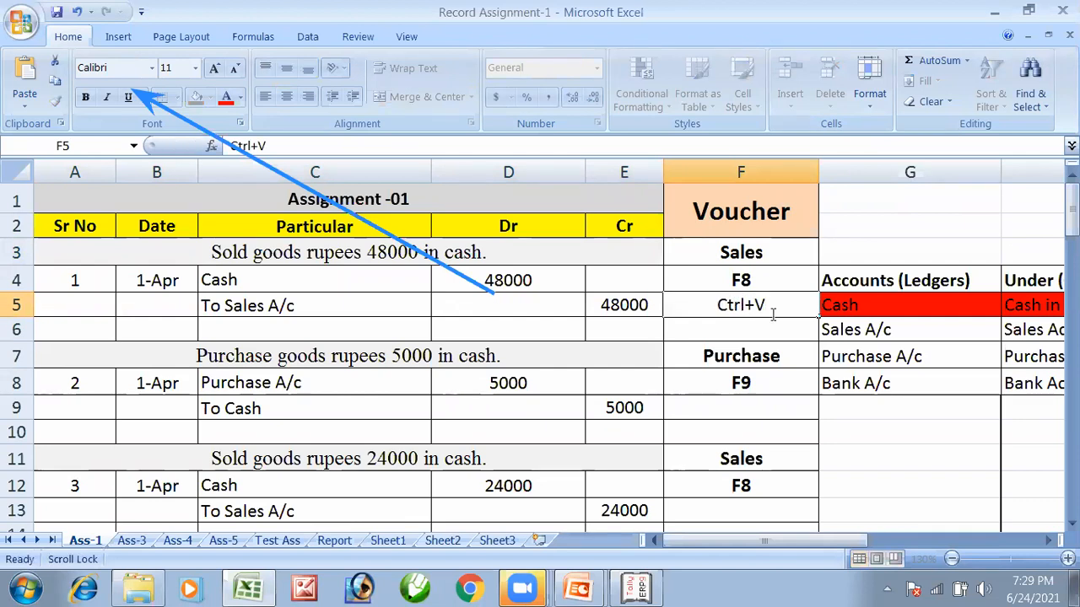
click(761, 297)
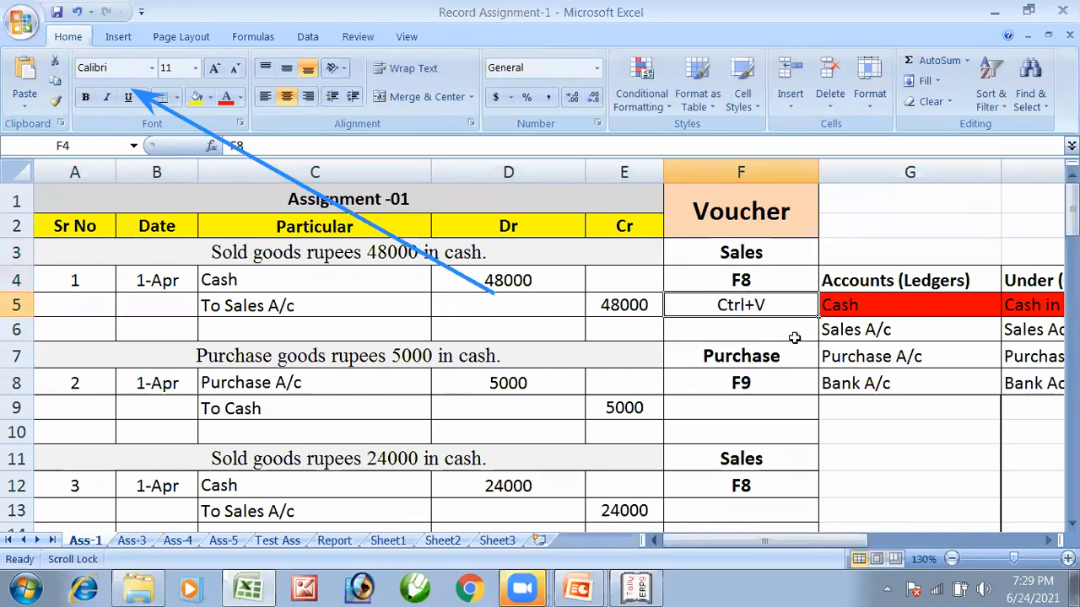
- Highlight the "Ctrl+V" note in cell F5 with a yellow fill
ctrl+scroll(791, 336, up, 3)
ctrl+scroll(794, 338, up, 3)
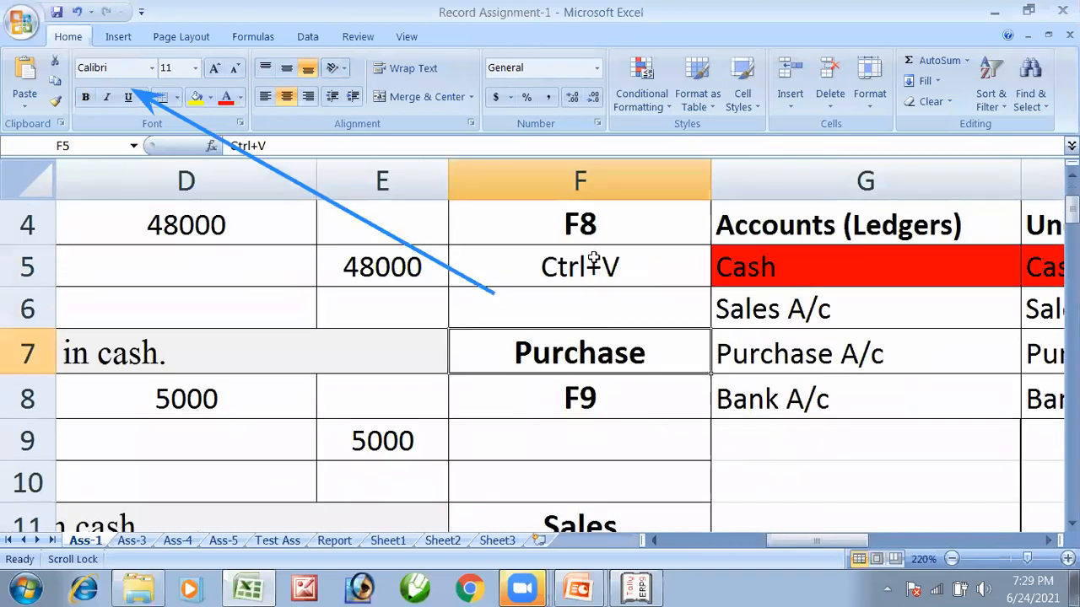
click(196, 96)
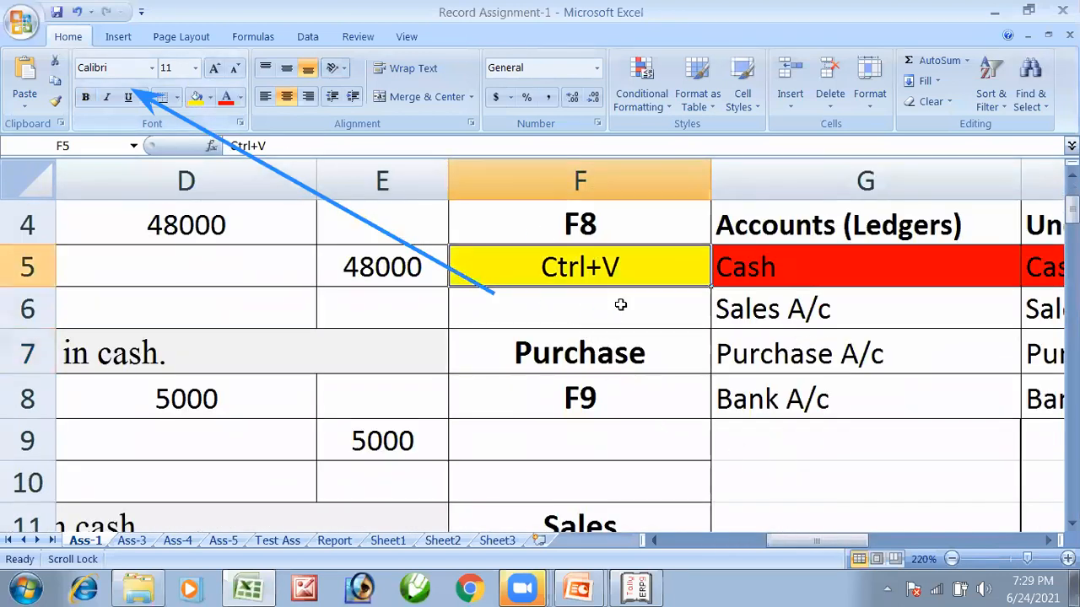
click(602, 310)
click(596, 269)
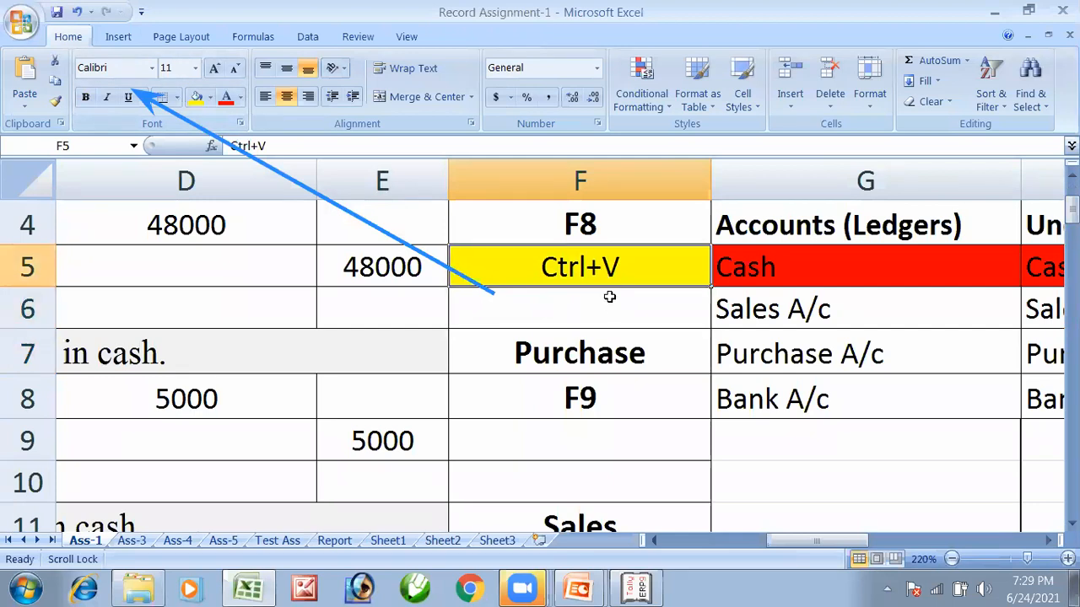
ctrl+scroll(607, 295, down, 5)
ctrl+scroll(531, 414, down, 3)
drag(420, 432, 82, 410)
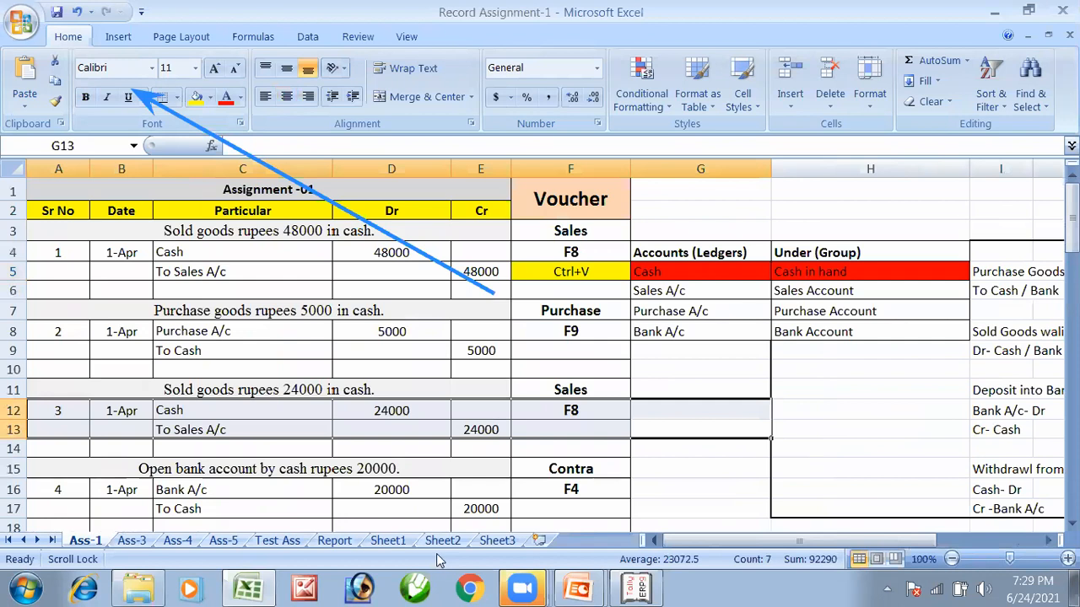
- Check the second transaction in the workbook: its voucher type, the debit and credit accounts, and the amount
key(alt+Tab)
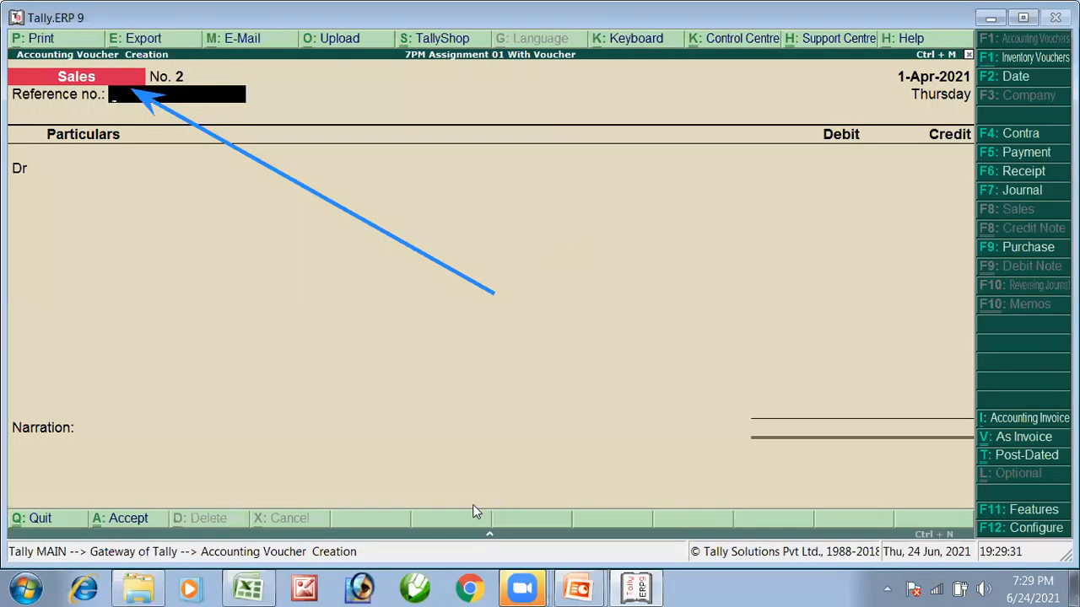
key(Return)
key(alt+Tab)
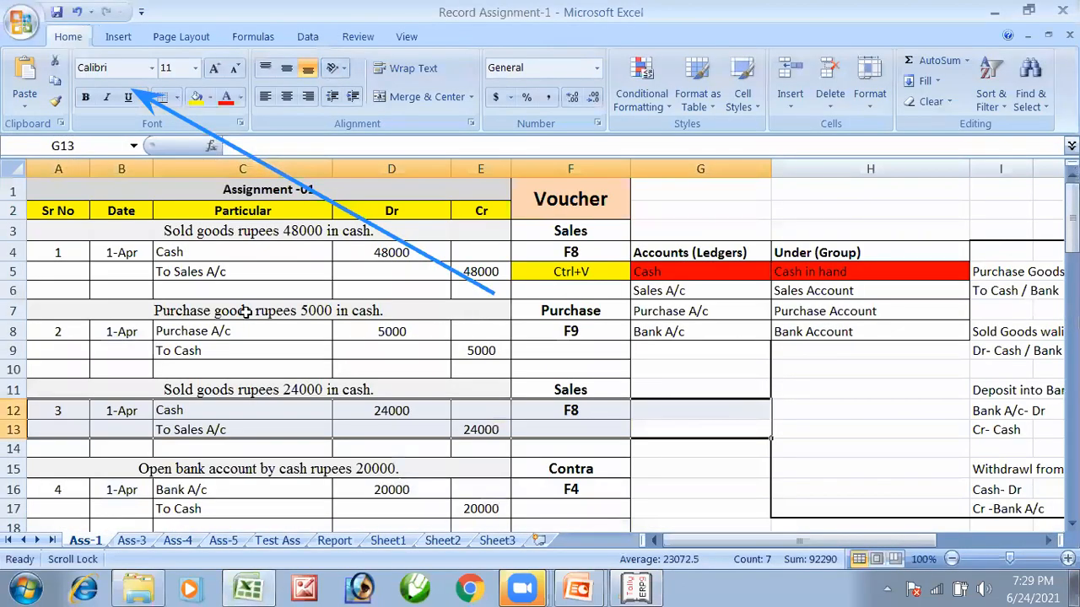
click(243, 309)
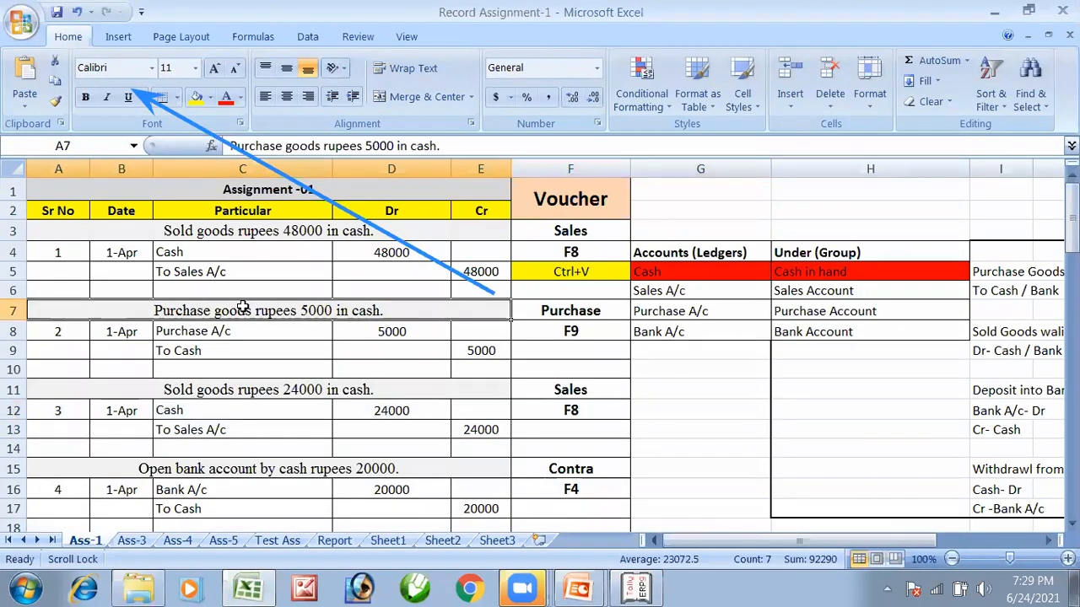
click(575, 328)
click(580, 310)
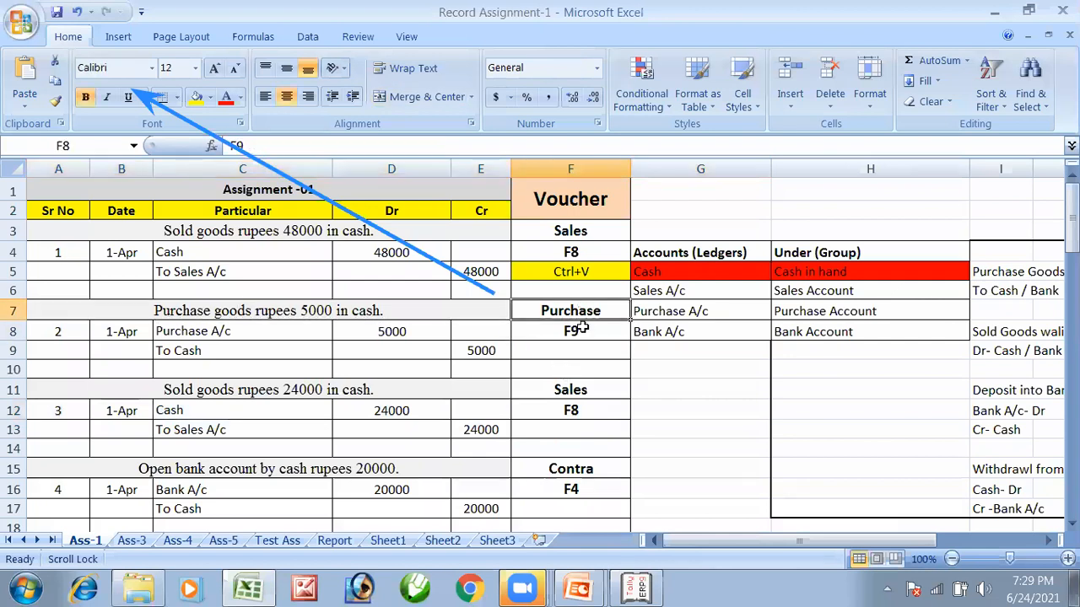
click(246, 330)
click(301, 349)
click(376, 327)
- Switch to Tally.ERP 9 and open a Purchase voucher in voucher mode, leaving the supplier invoice number and date blank
key(alt+Tab)
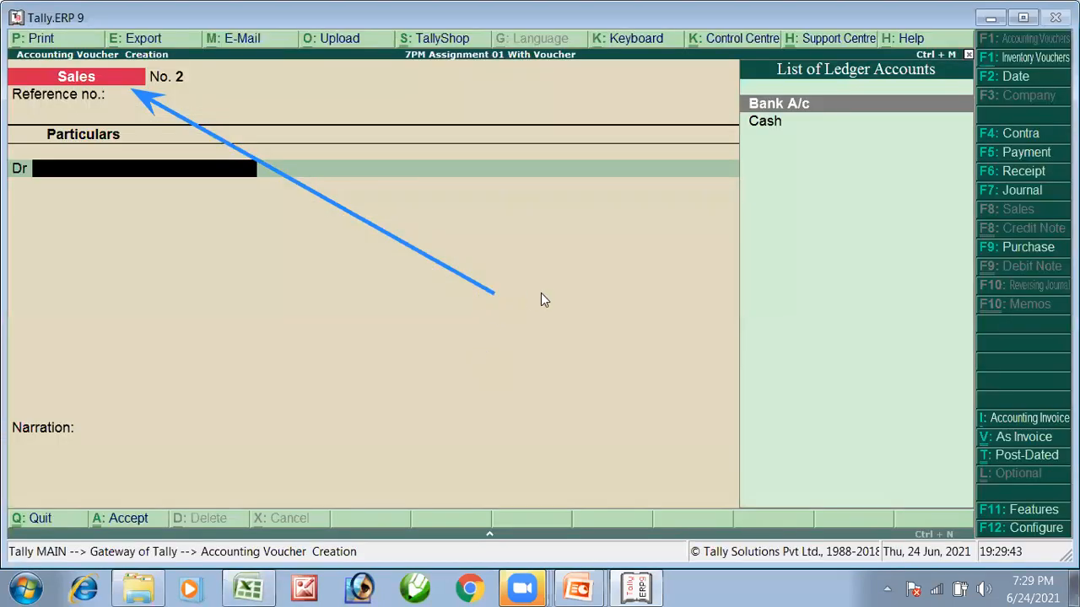
key(F9)
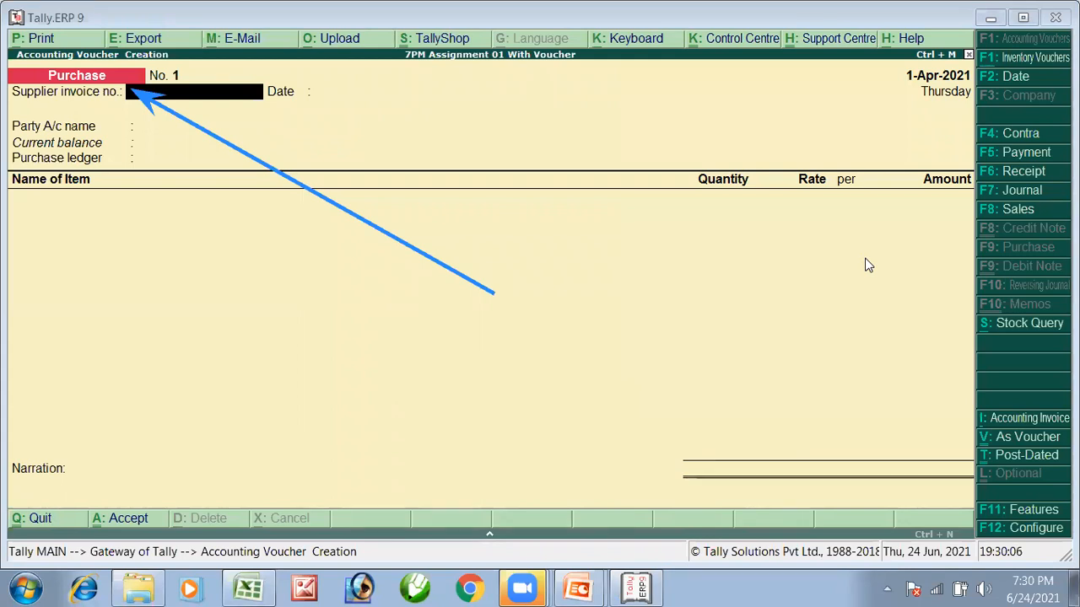
click(231, 299)
key(BackSpace)
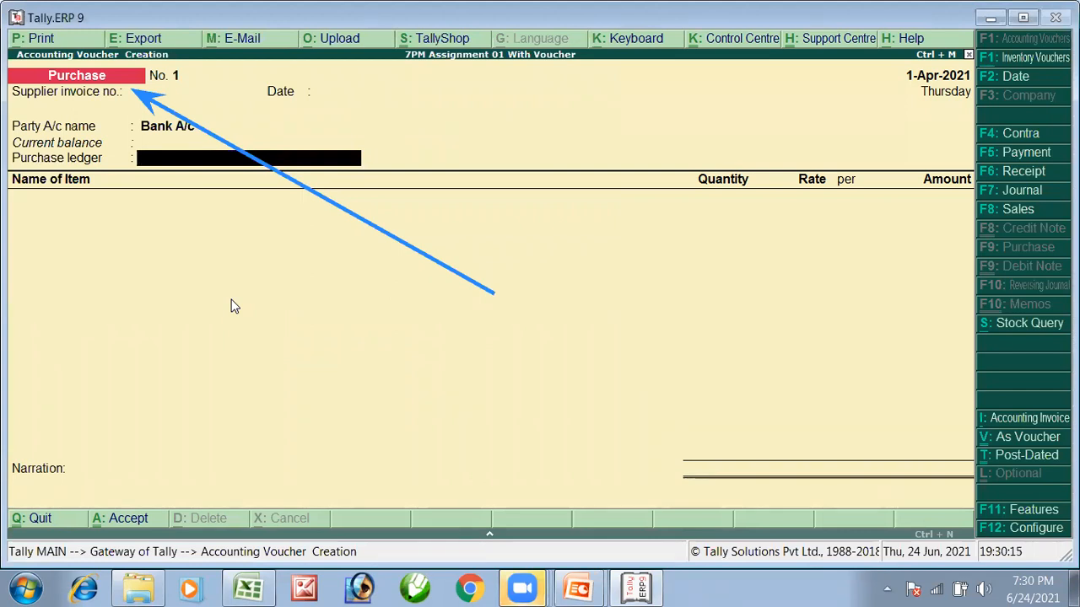
key(ctrl+v)
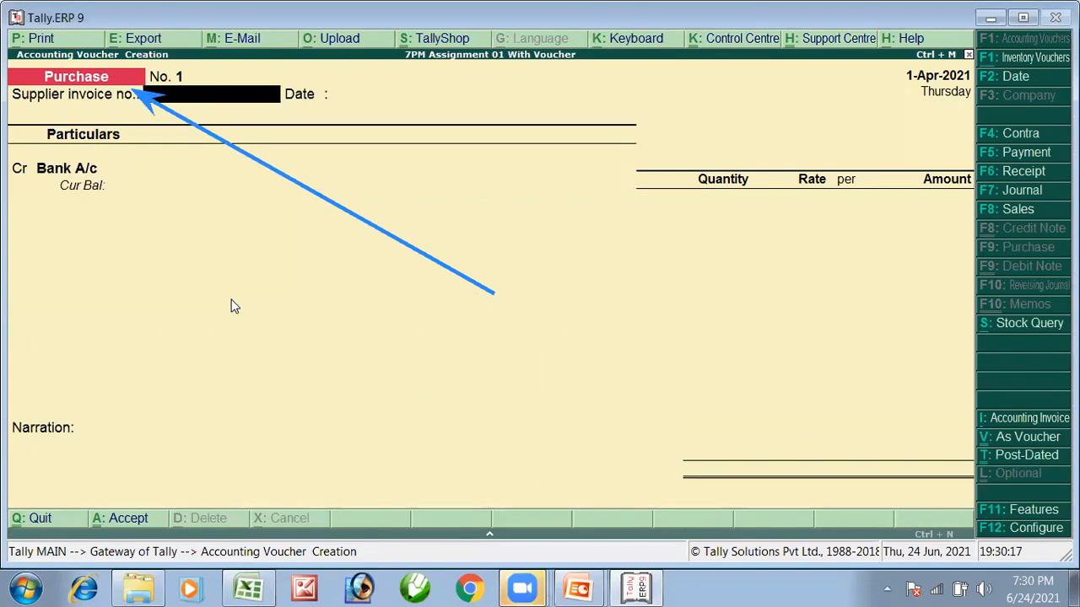
key(Return)
key(Return)
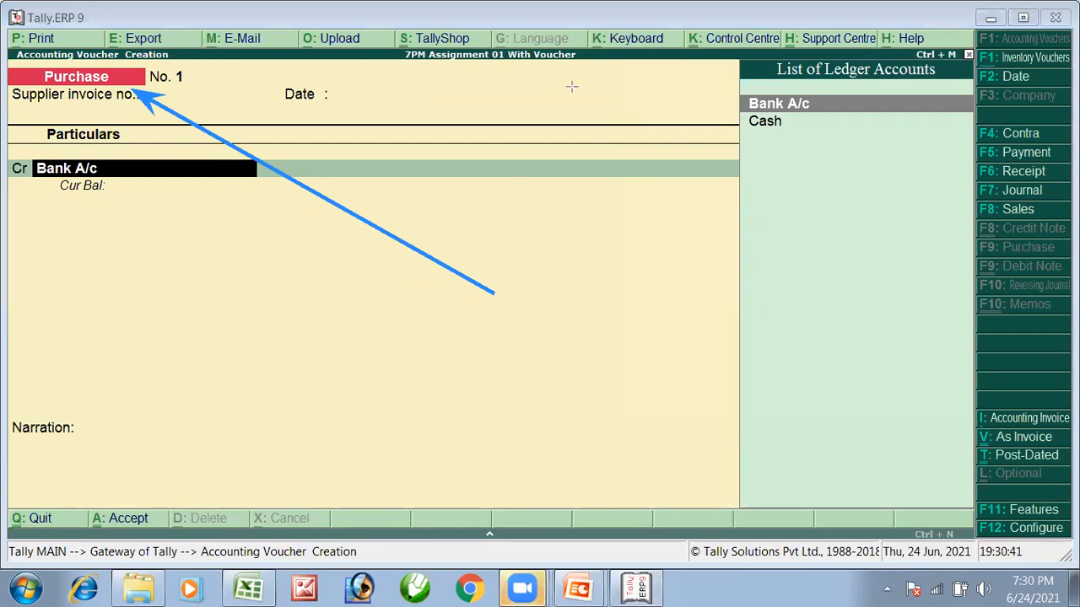
mouse_move(471, 458)
mouse_down()
mouse_move(174, 309)
mouse_move(21, 169)
mouse_up()
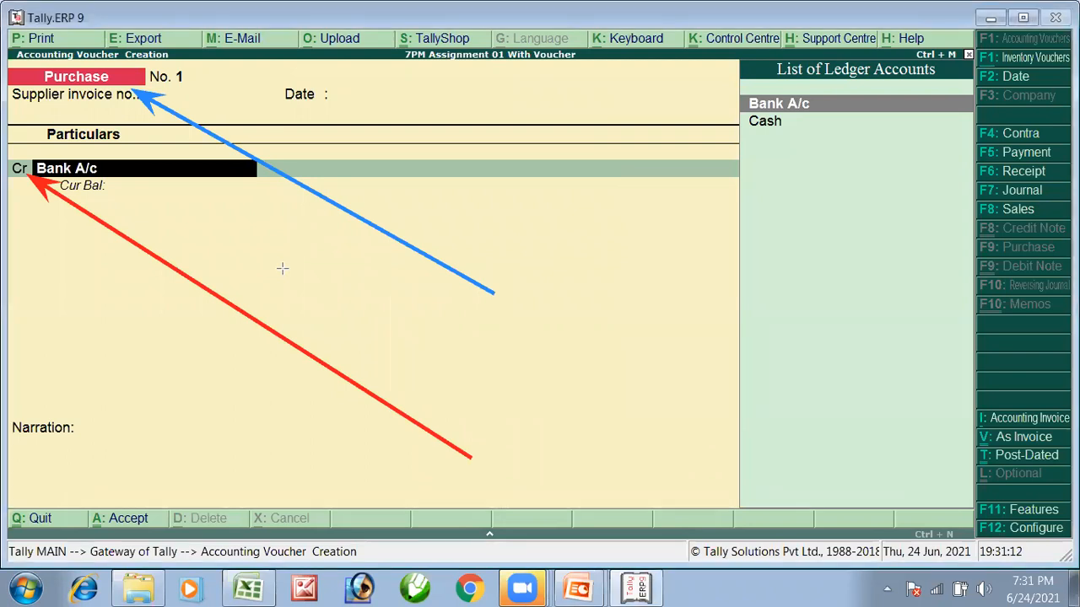
- Check the 5000 cash purchase in the workbook, and credit Cash with 5000 in the Purchase voucher, keeping the default supplier details
key(alt+Tab)
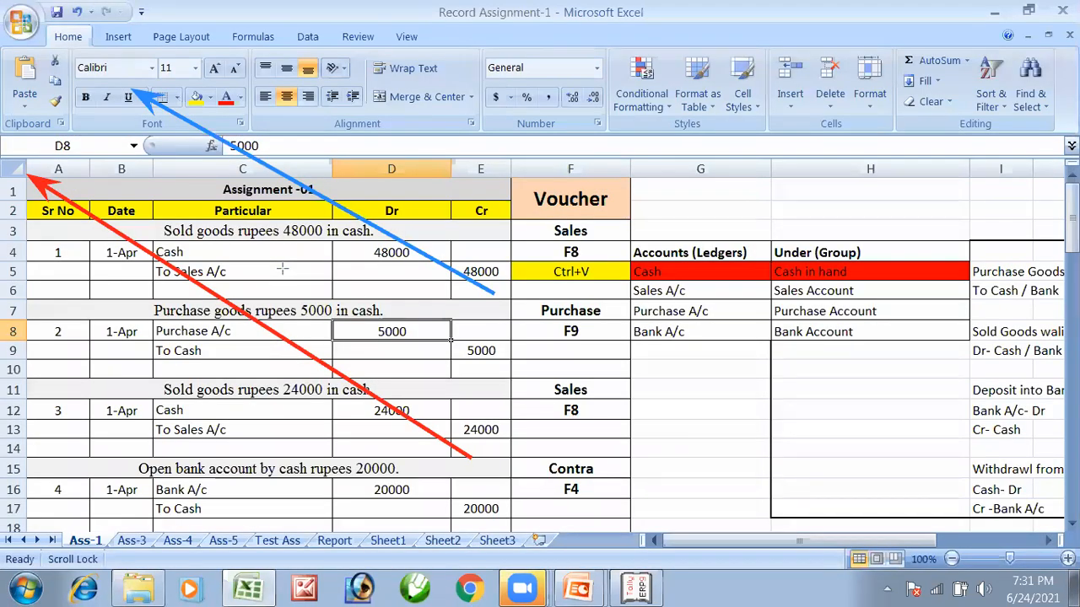
key(alt+Tab)
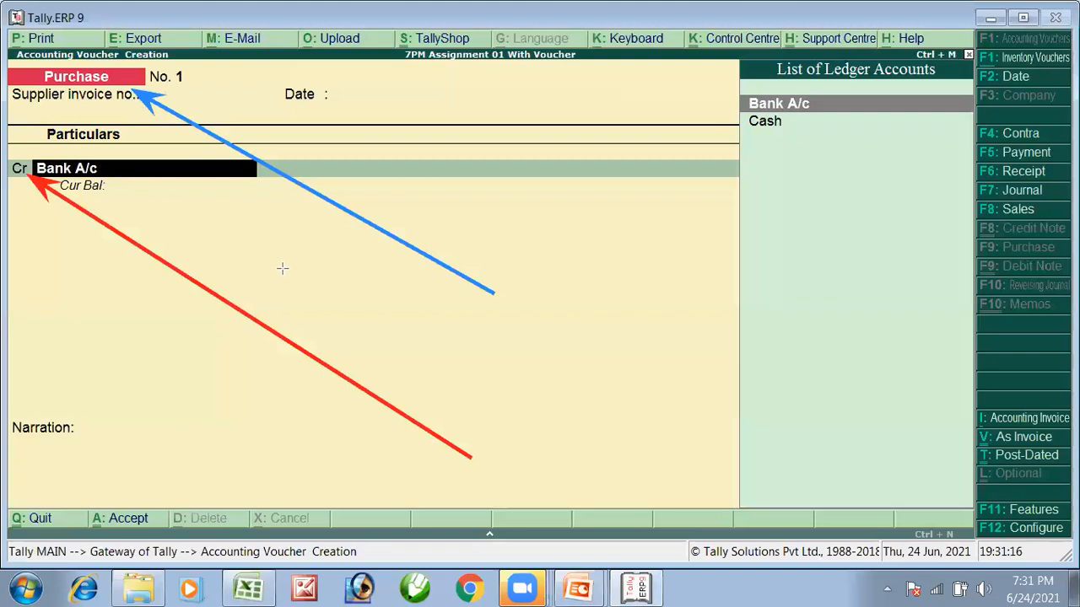
text(c)
key(Return)
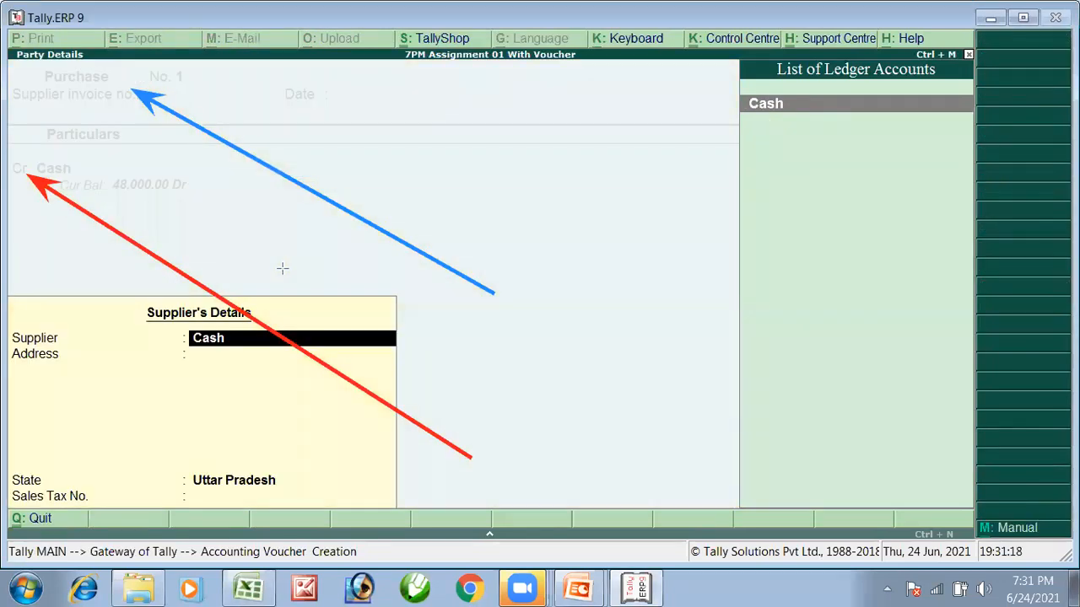
key(ctrl+a)
text(5000)
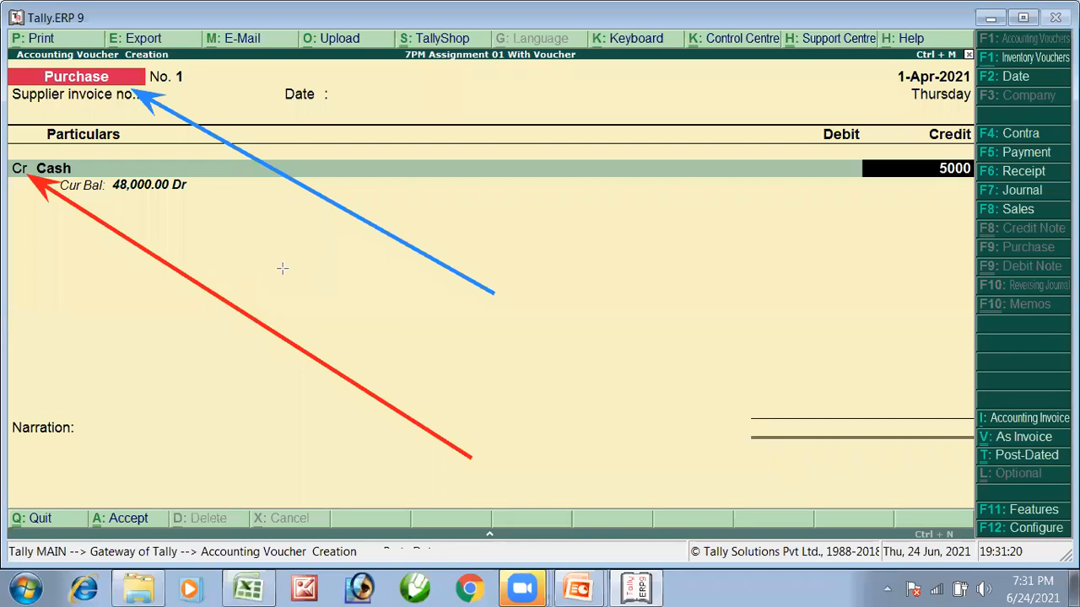
key(Return)
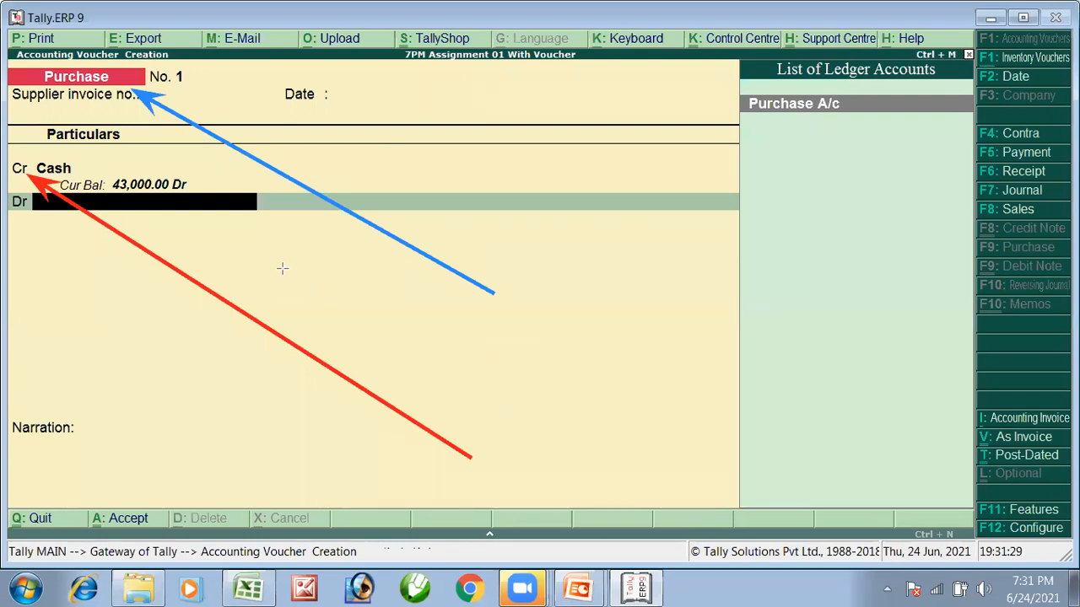
- Debit Purchase A/c with 5,000.00 and save the Purchase voucher with an empty narration
key(Return)
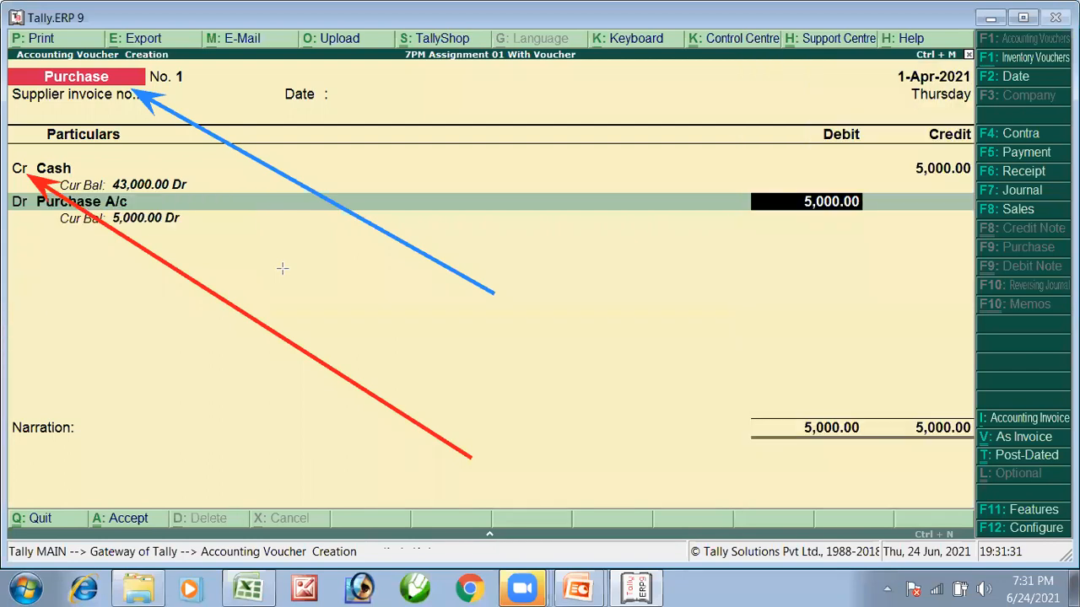
key(Return)
key(Return)
key(Return)
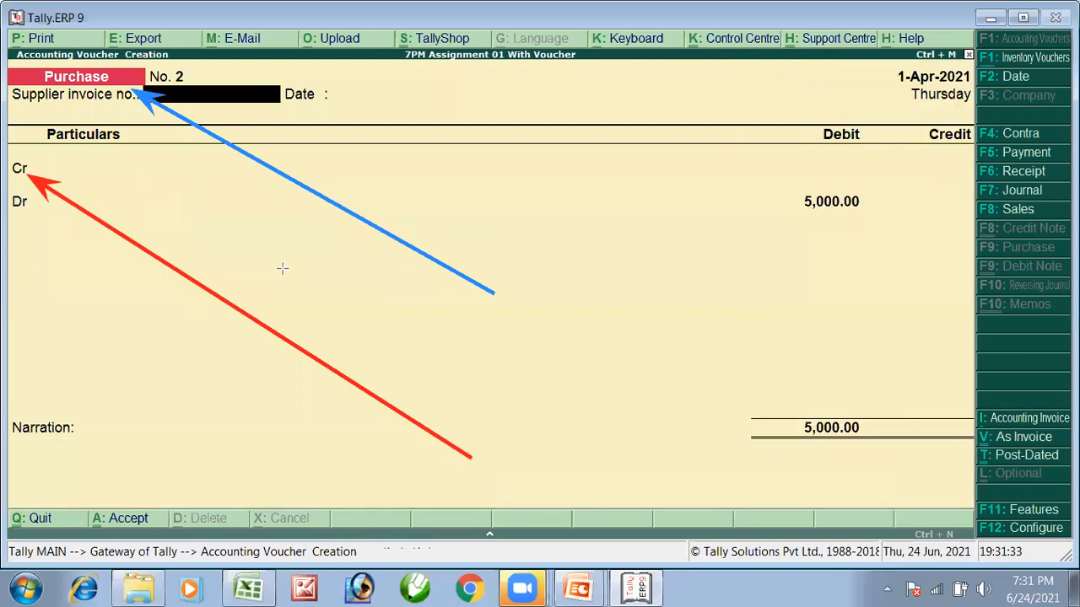
- Check the third transaction in the Excel workbook, and open a Sales voucher in Tally.ERP 9 in voucher mode with a blank reference number
key(alt+Tab)
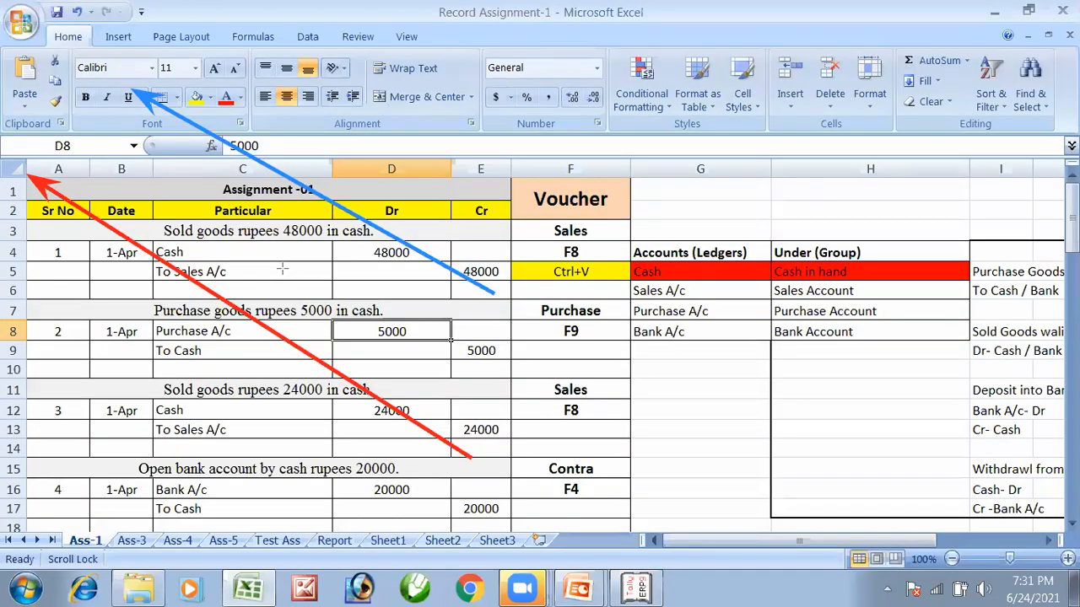
key(alt+Tab)
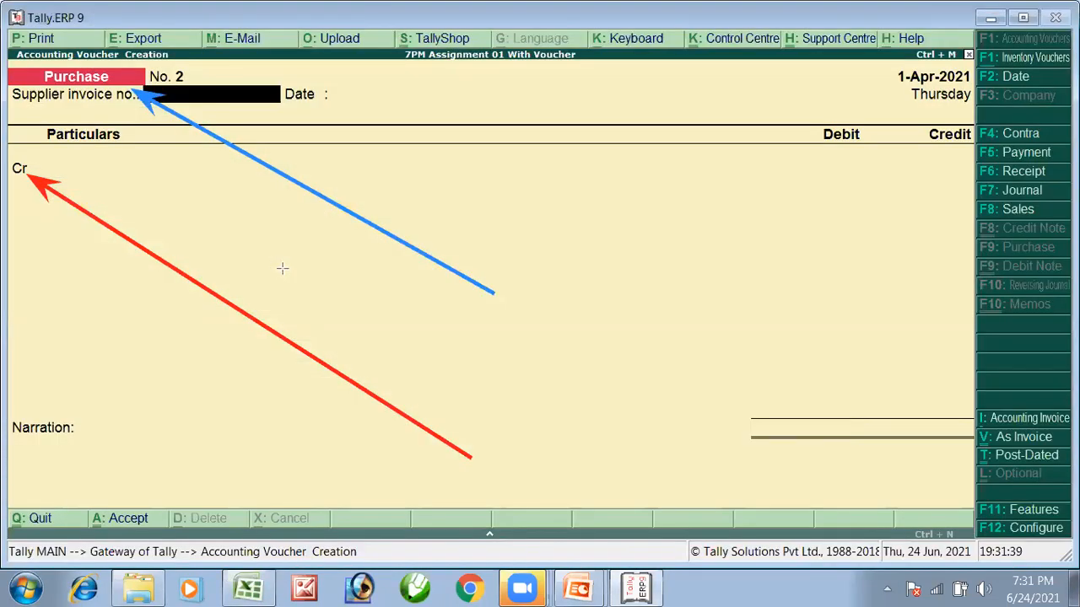
key(F8)
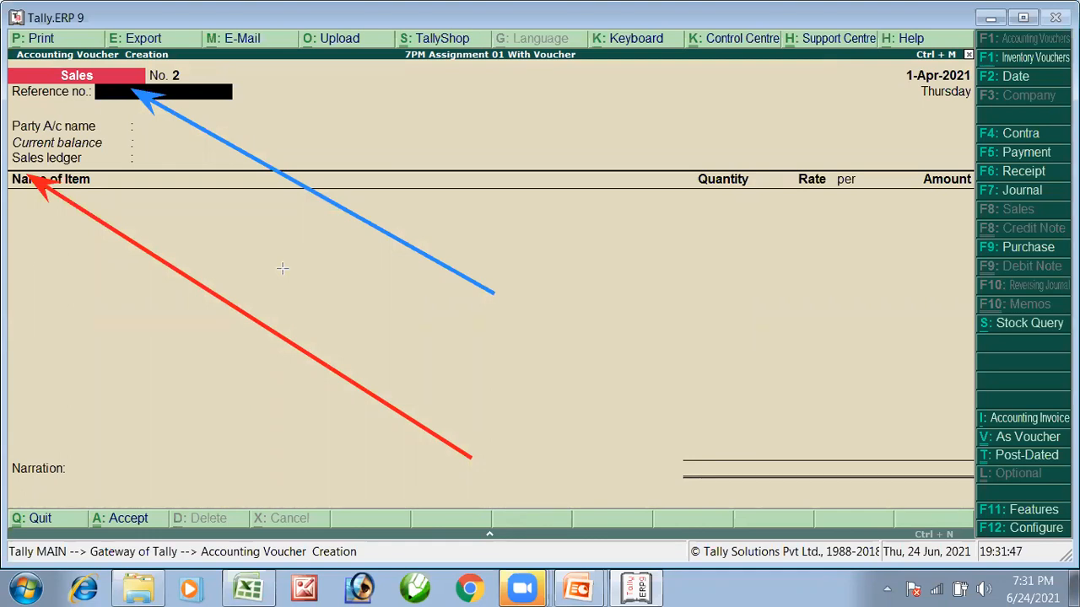
key(ctrl+v)
key(Return)
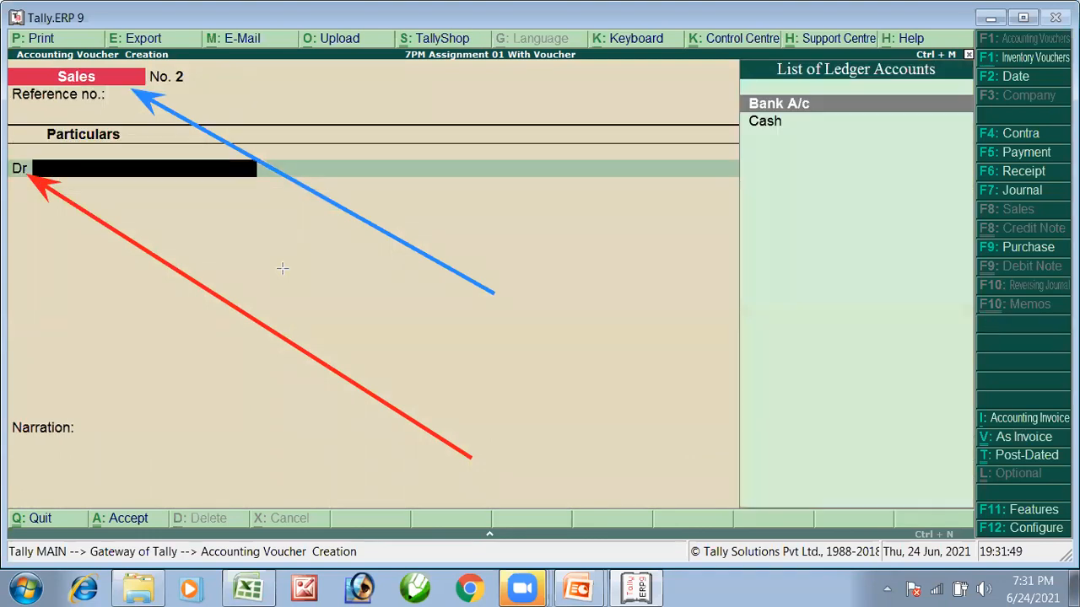
- Recheck the third transaction in the workbook, and debit Cash with 24000 in the Sales voucher, keeping the default buyer details
key(alt+Tab)
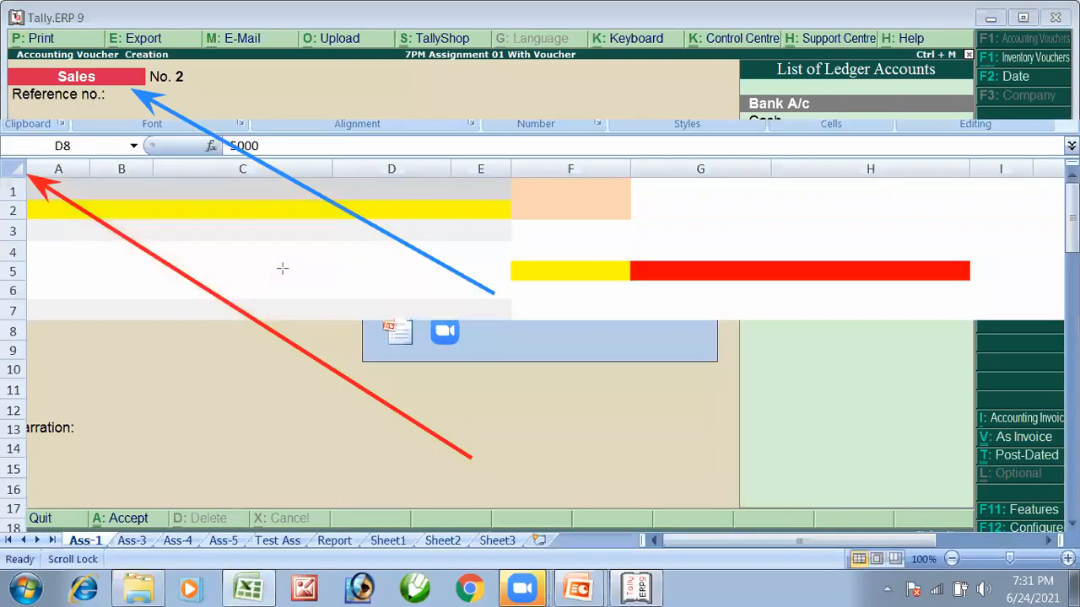
key(alt+Tab)
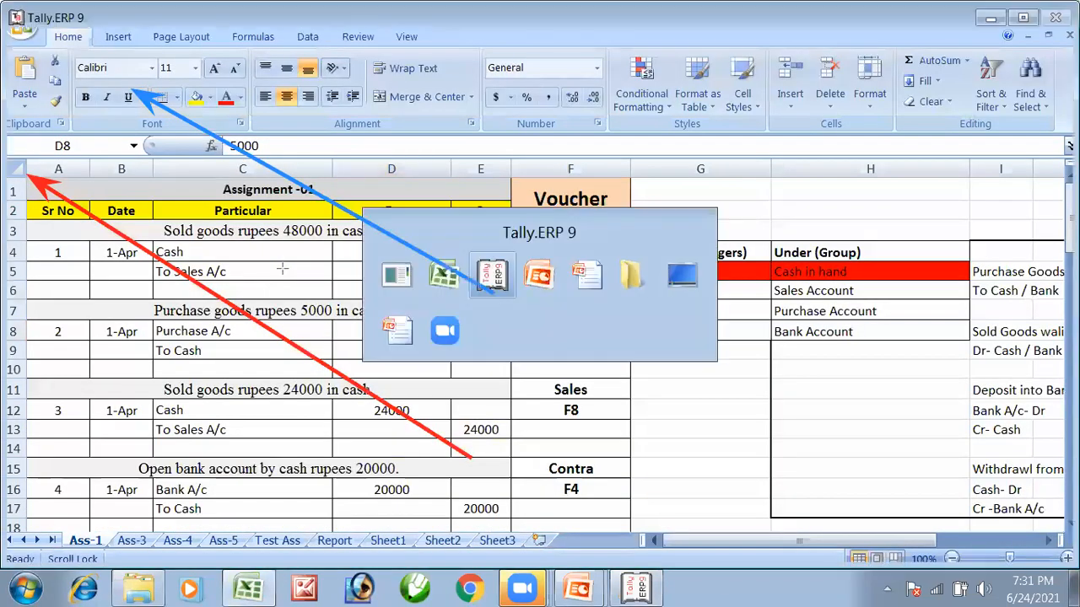
key(Return)
key(Return)
key(Return)
key(Return)
key(Return)
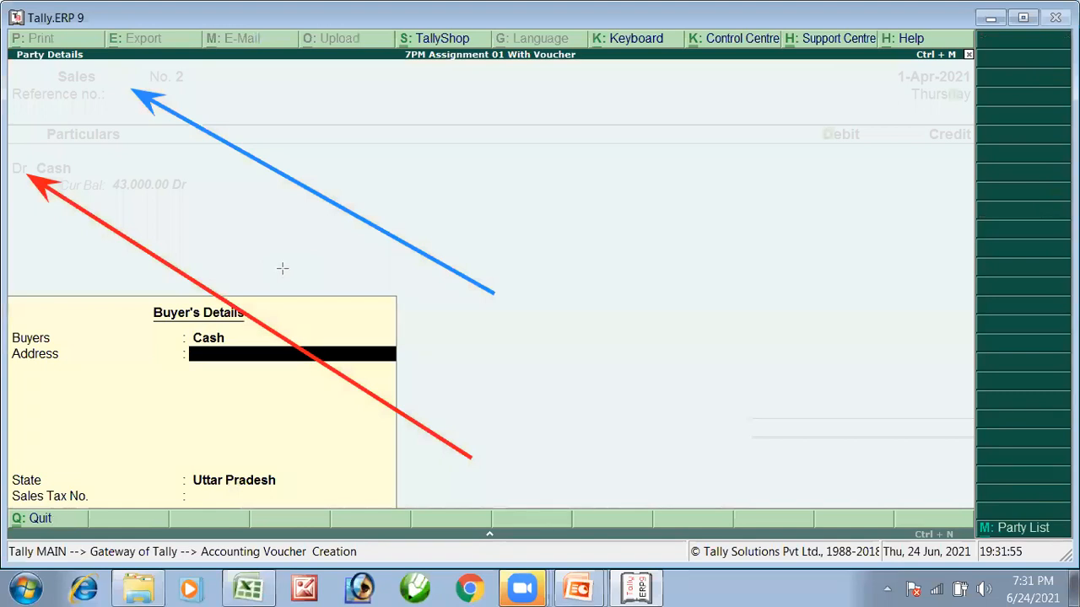
text(24000.)
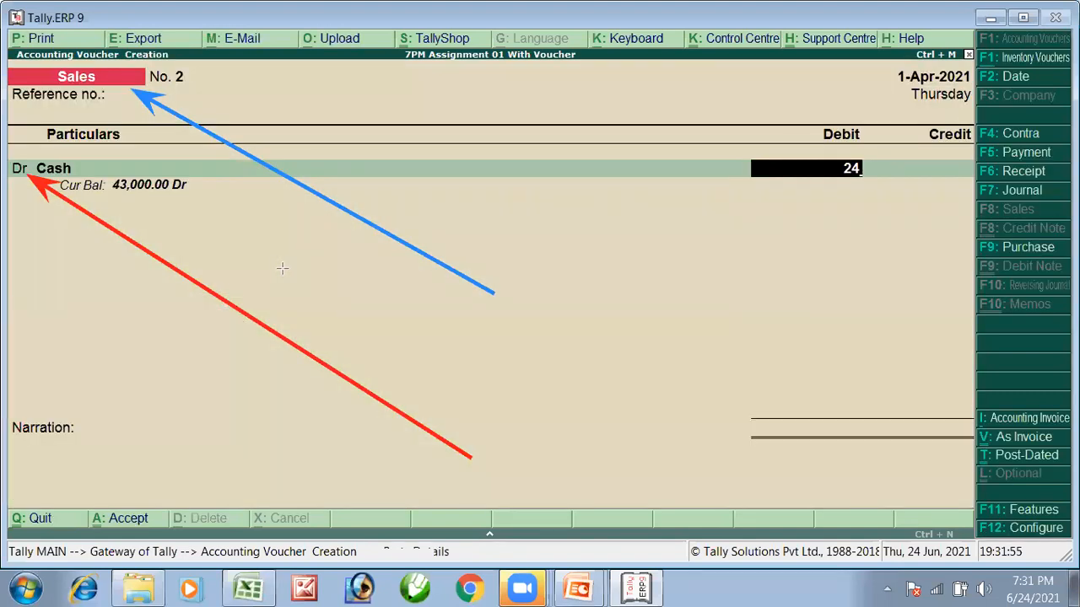
key(Return)
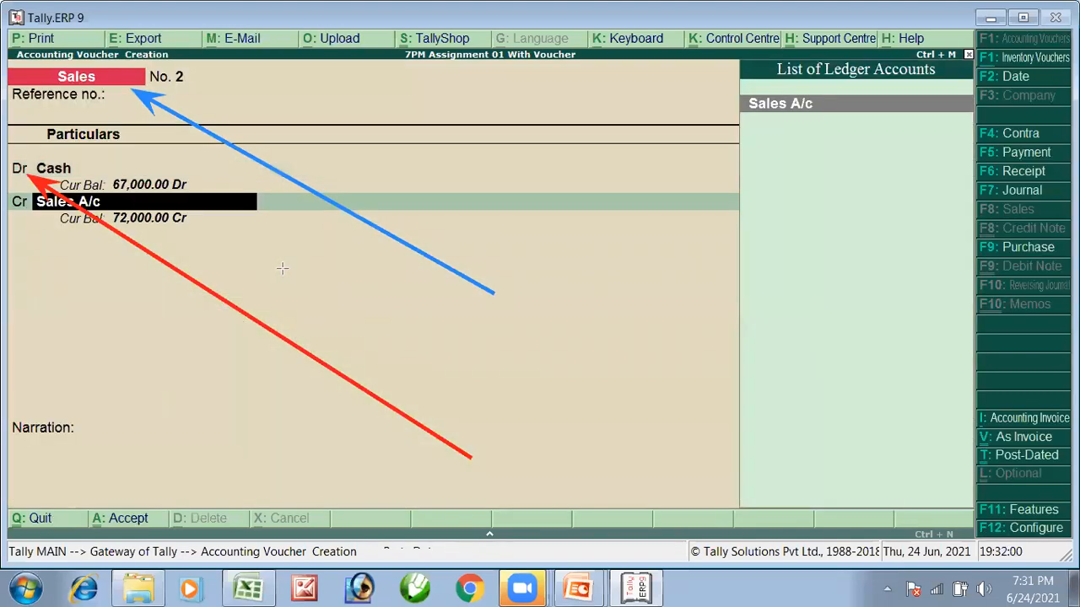
- Credit Sales A/c with 24,000.00 and save the Sales voucher with an empty narration
key(Return)
key(Return)
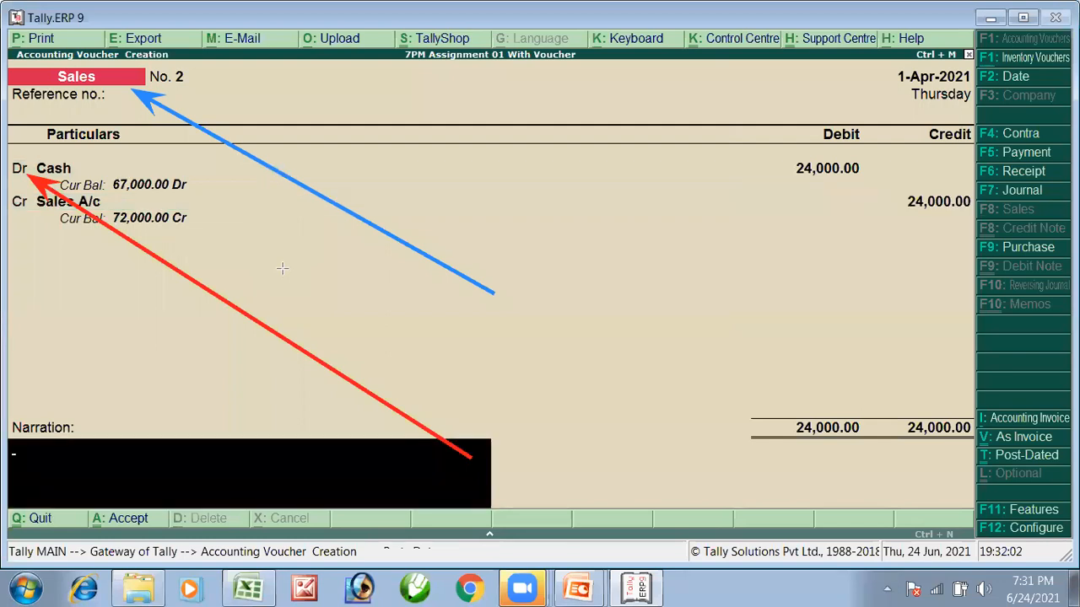
key(Return)
key(Return)
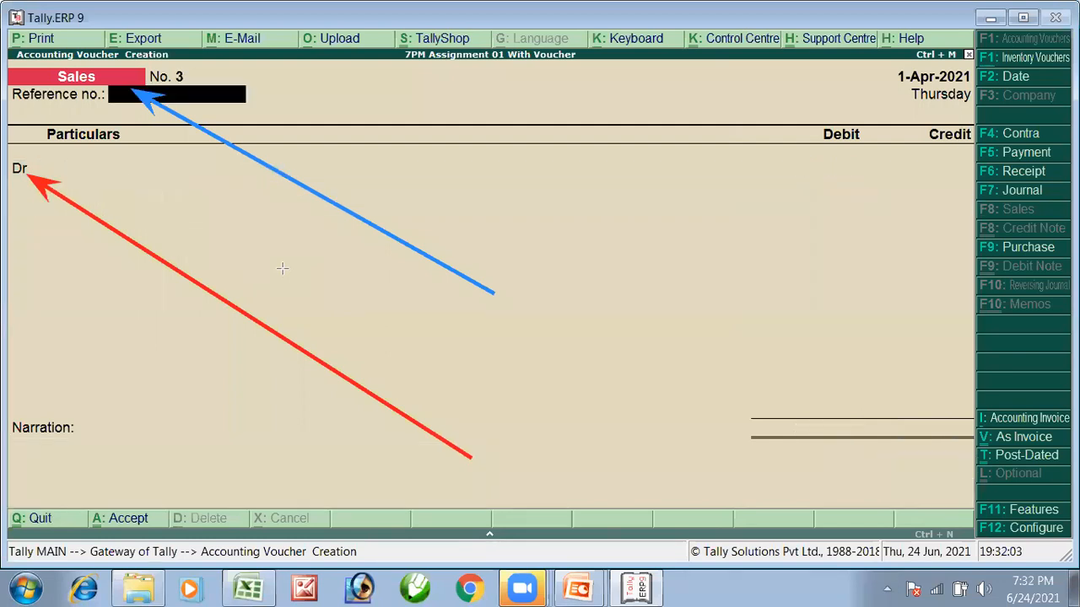
- Check the fourth transaction in the Excel workbook, and open a Contra voucher in Tally.ERP 9
key(alt+Tab)
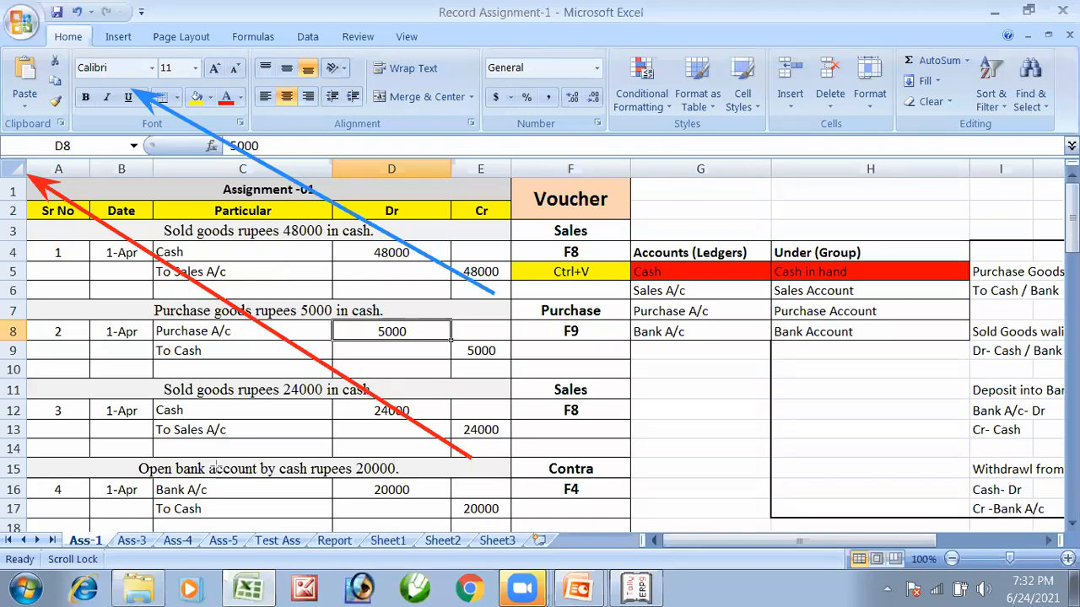
key(alt+Tab)
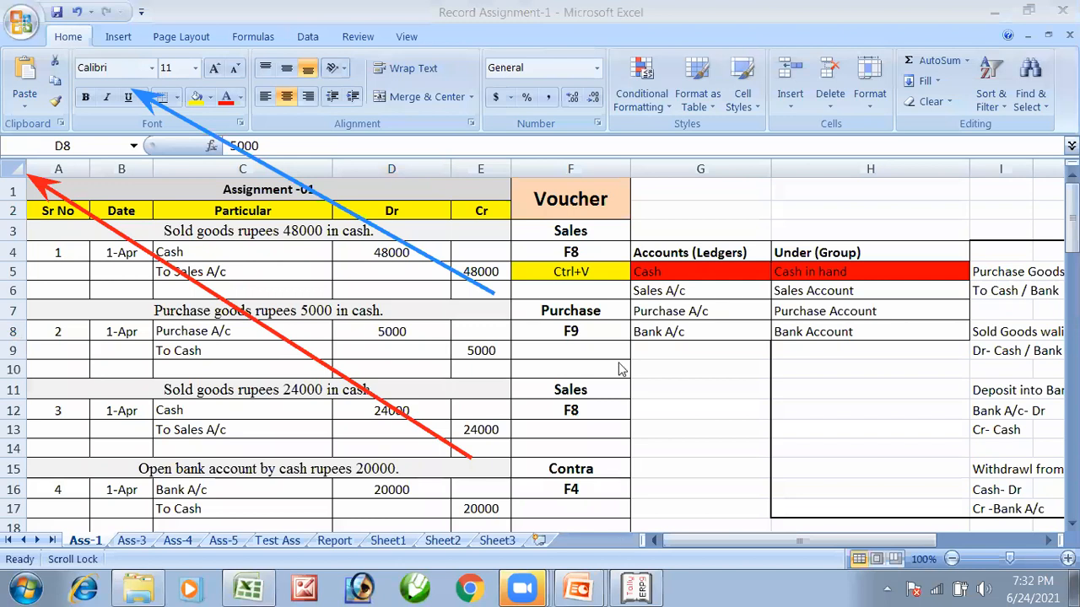
key(alt+Tab)
key(F4)
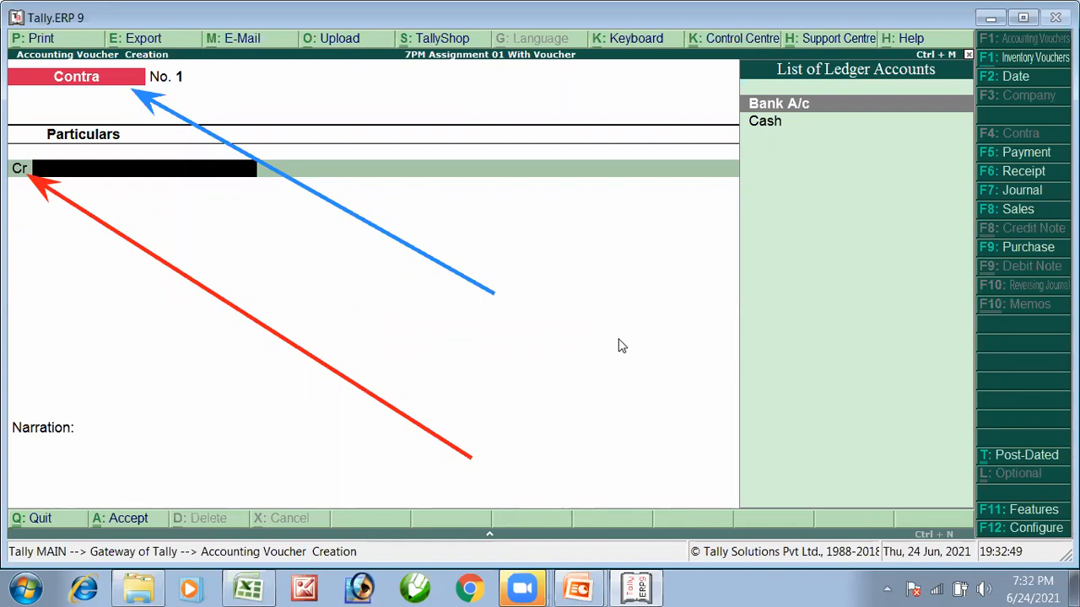
- Credit Cash with 20000 in the Contra voucher
key(Down)
key(Return)
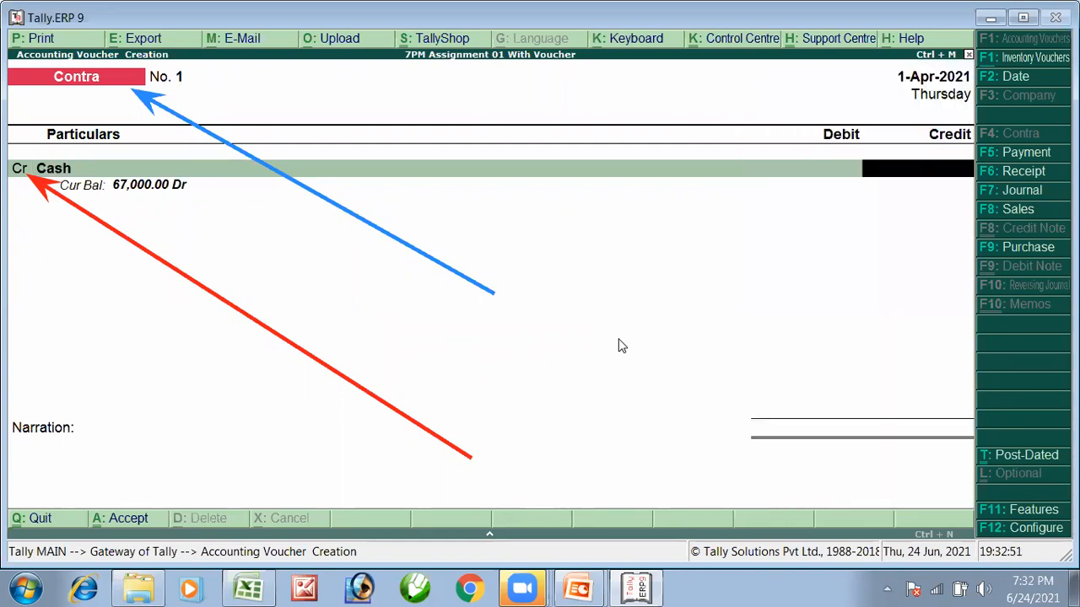
text(20000)
key(Return)
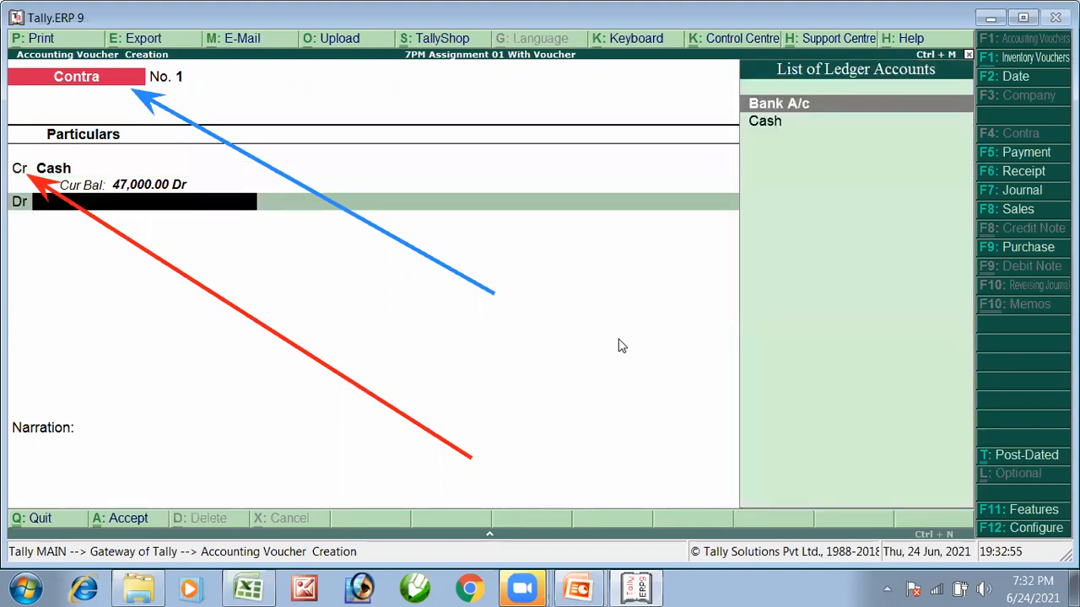
- Debit Bank A/c with 20,000.00, keep the default Cash bank allocation, and save the Contra voucher without a narration
key(Return)
key(Return)
key(Return)
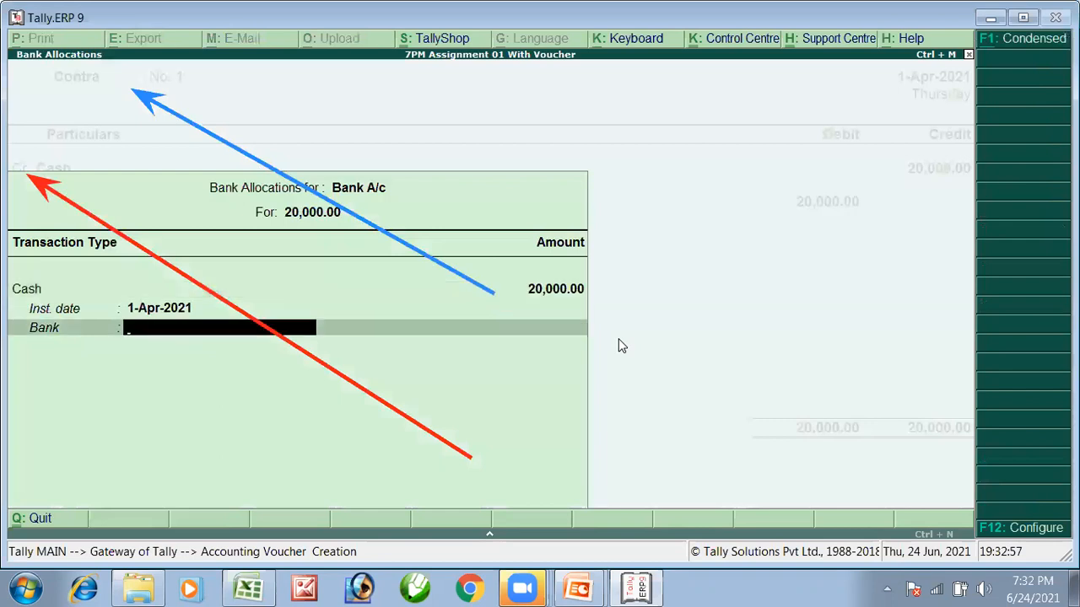
key(Return)
key(Return)
key(Return)
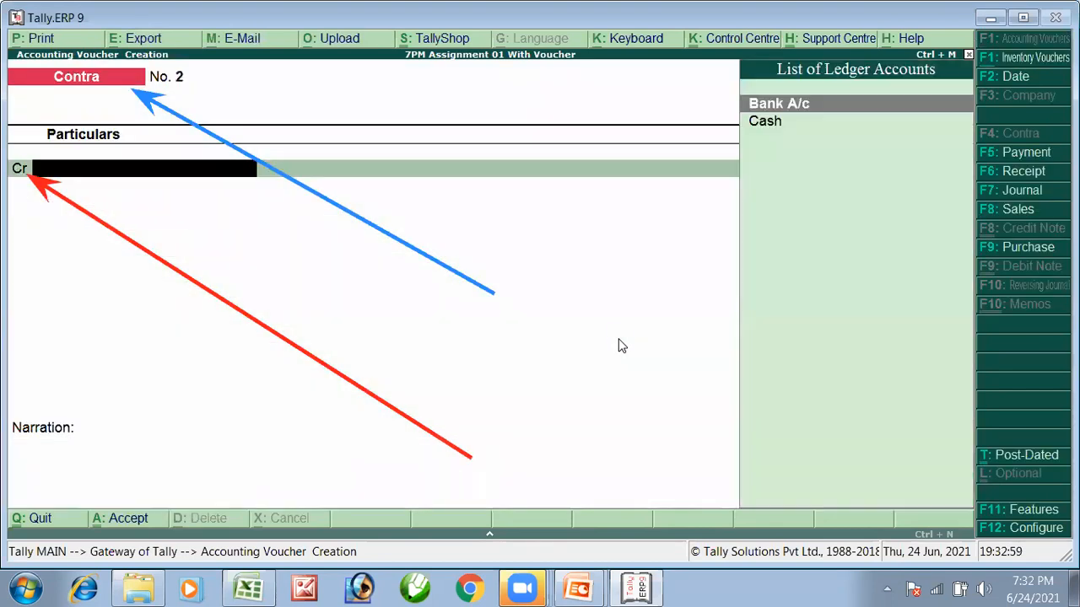
- Switch to the Excel workbook and examine the fifth transaction, the goods purchased by cheque, for its voucher type, accounts and amount
key(alt+Tab)
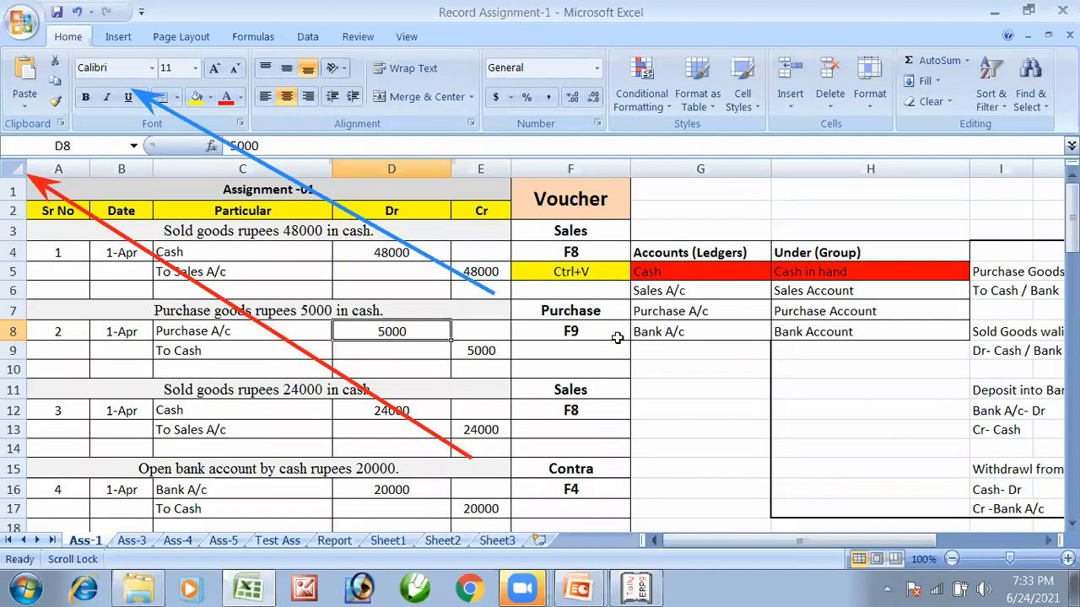
click(390, 489)
scroll(392, 485, down, 1)
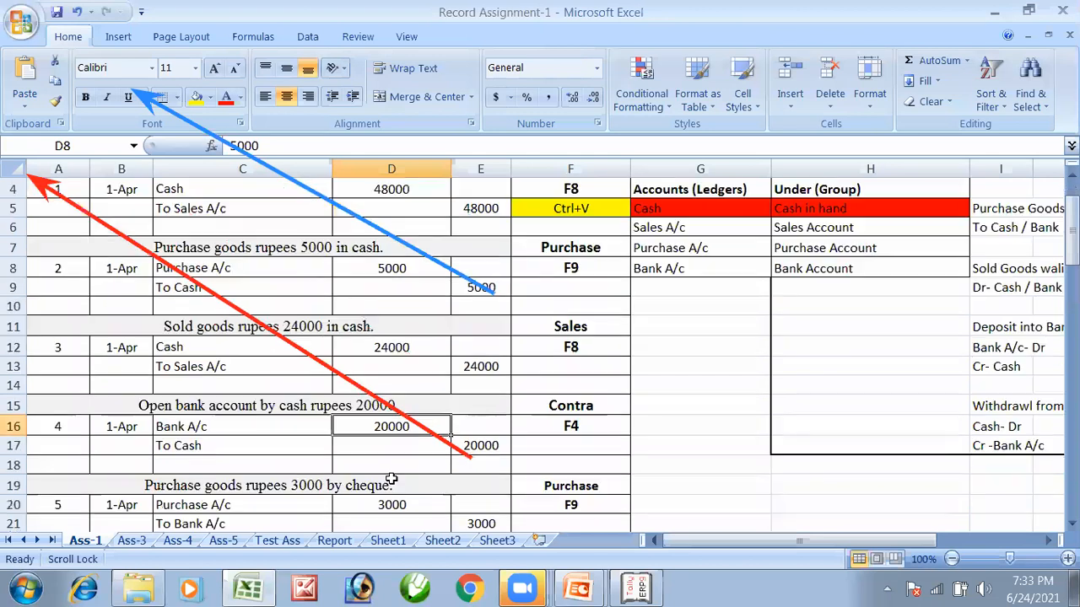
scroll(397, 455, down, 3)
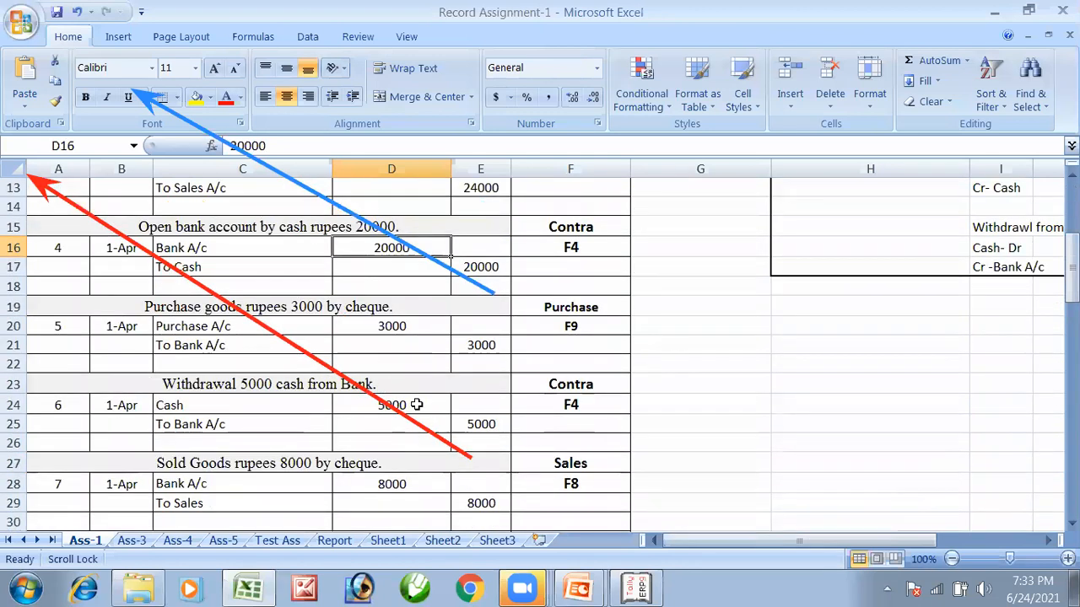
scroll(409, 405, down, 1)
click(337, 231)
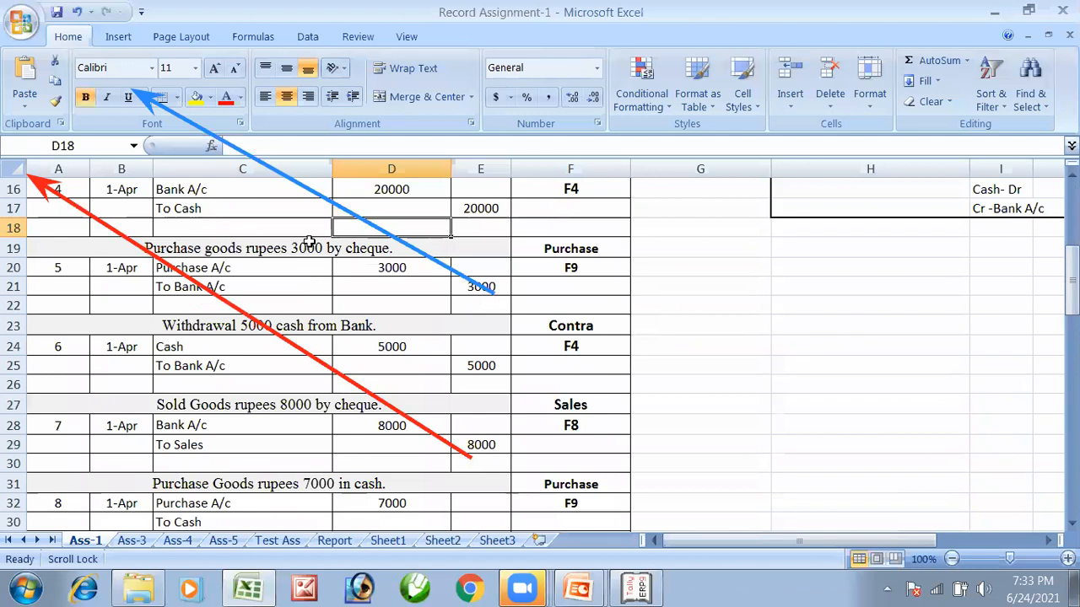
click(310, 242)
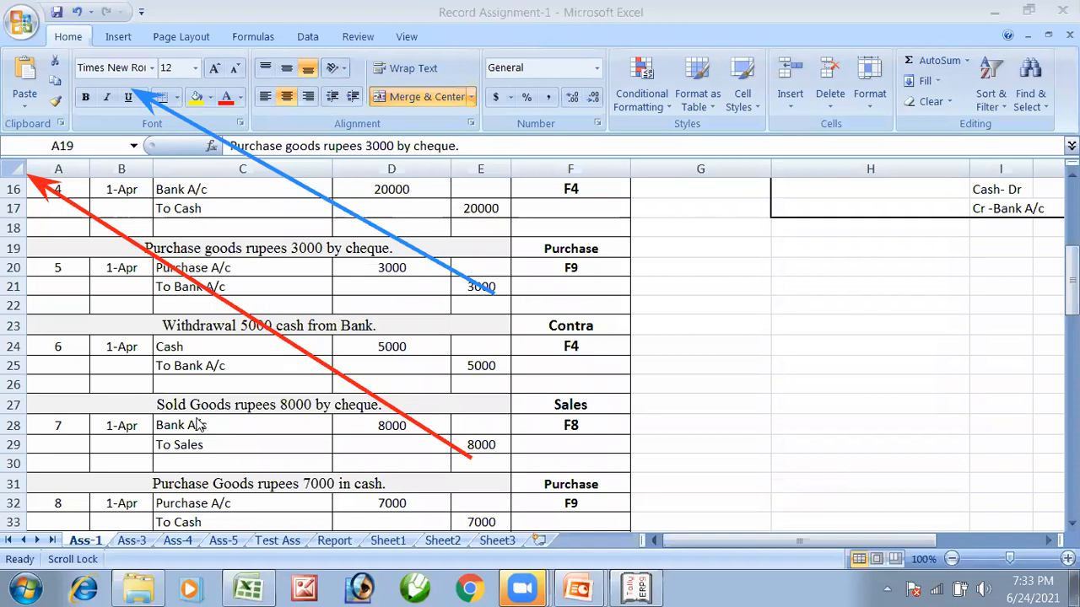
click(209, 329)
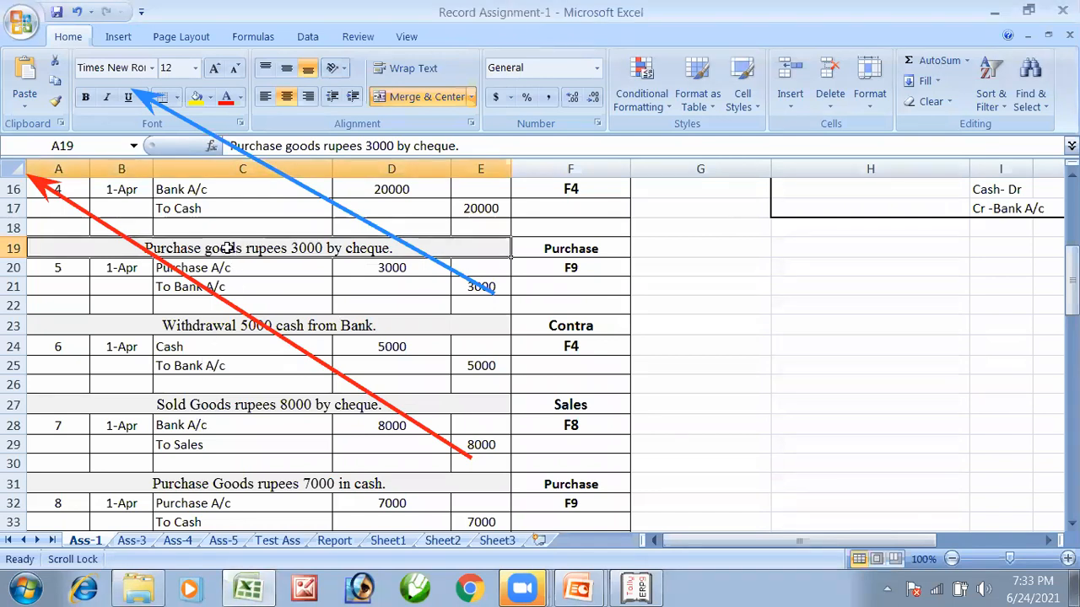
- Switch to Tally.ERP 9 and open a new Purchase voucher for the cheque purchase
key(alt+Tab)
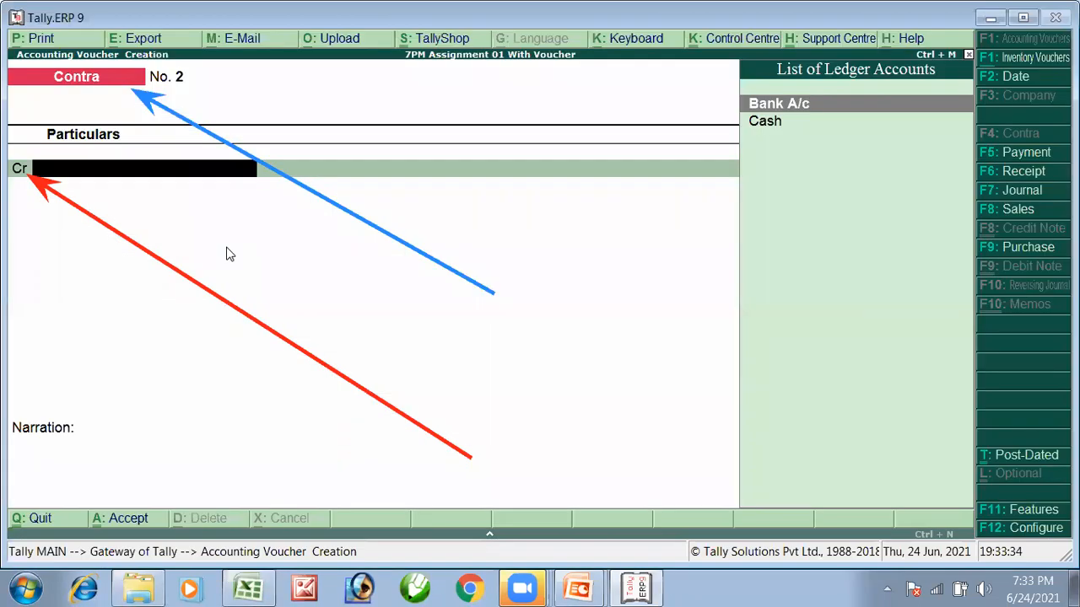
key(F9)
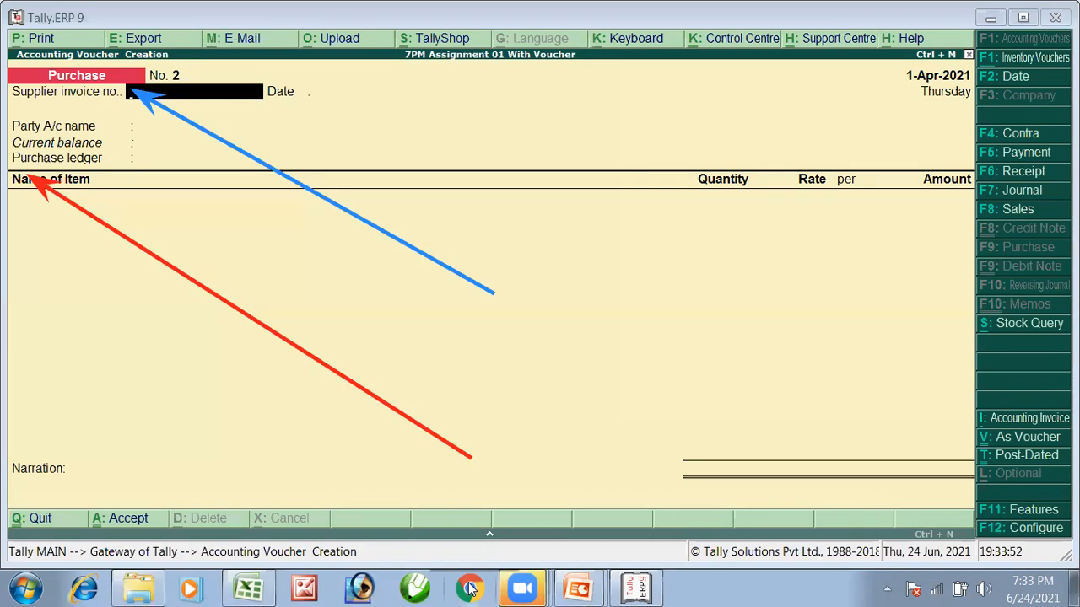
mouse_move(522, 588)
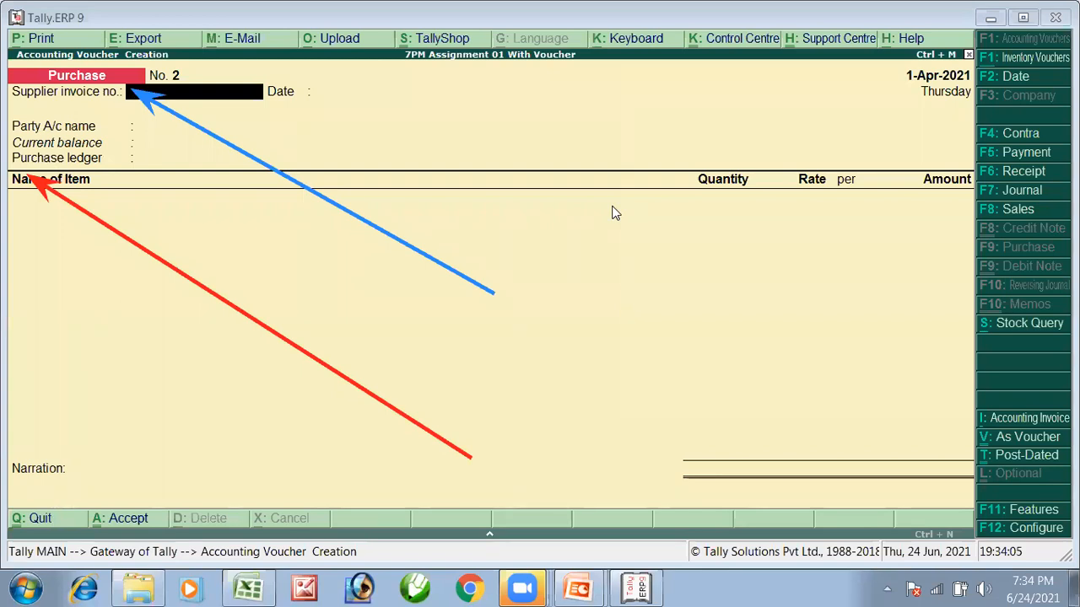
- Leave the supplier invoice number blank, choose Bank A/c as the party account, and change the Purchase entry to voucher mode
key(Return)
key(Return)
key(Return)
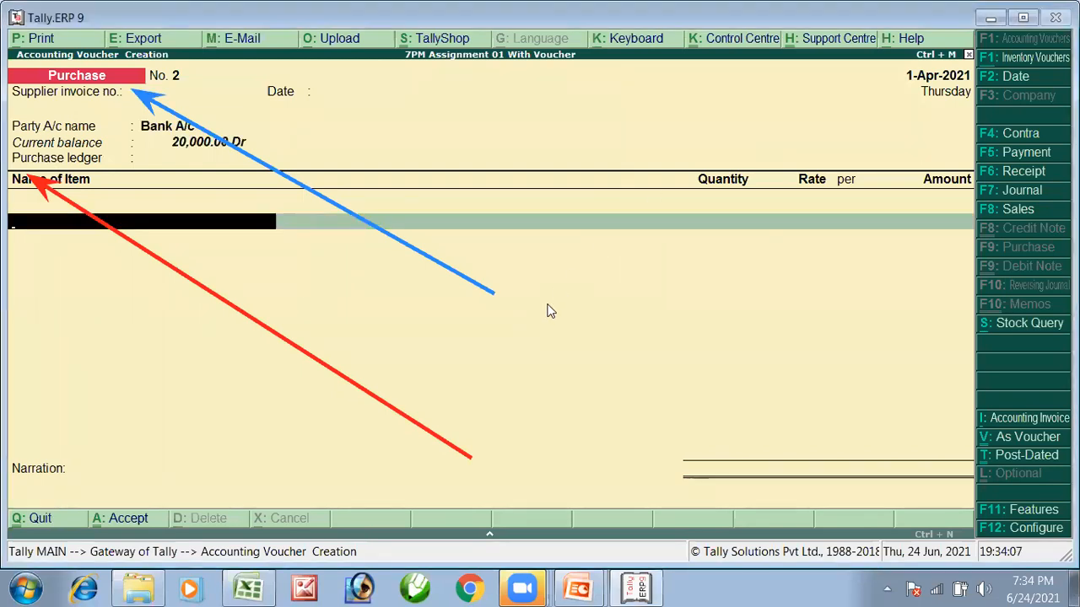
key(ctrl+v)
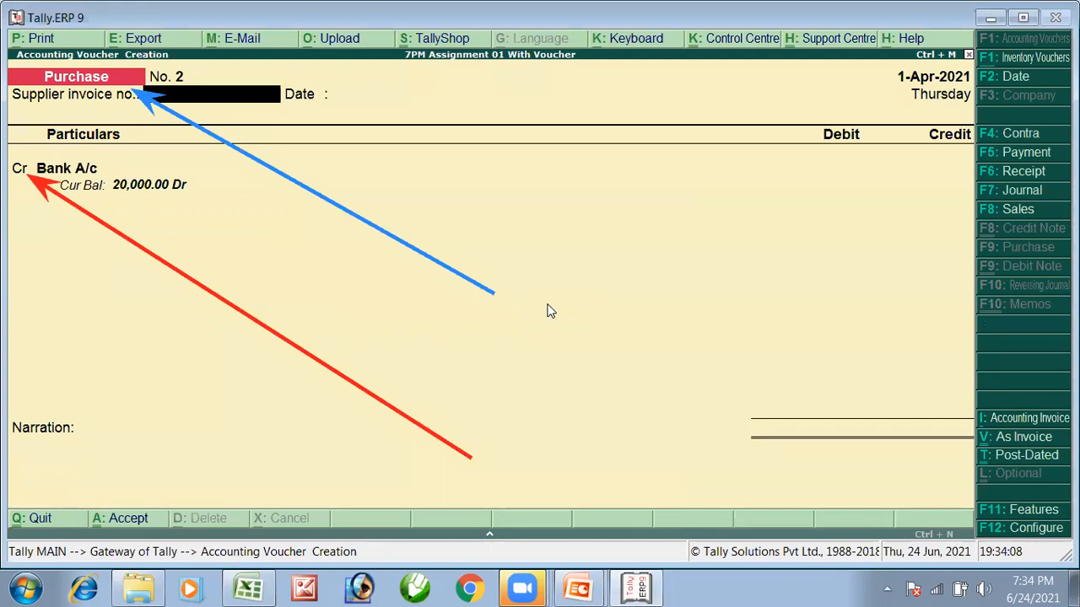
key(Return)
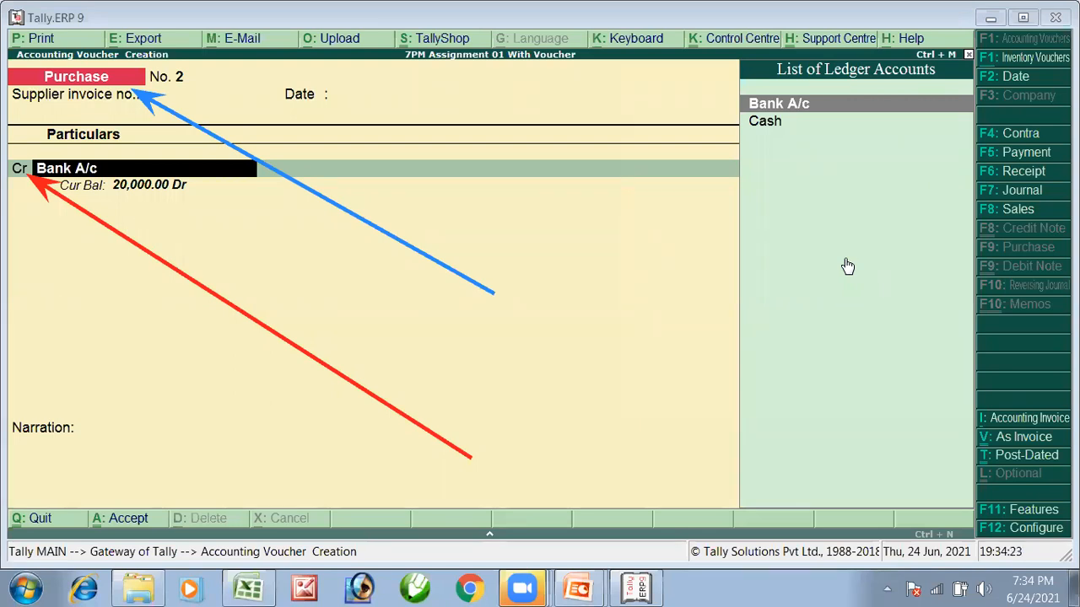
- Switch to the Excel workbook and examine the debit and credit accounts and amounts of the purchase by cheque
key(alt+Tab)
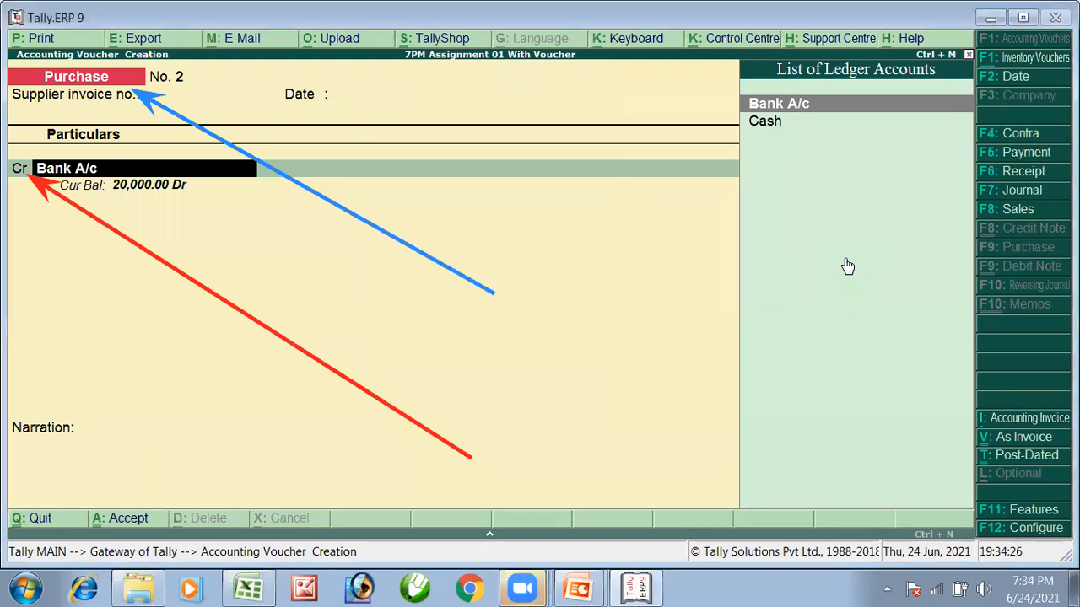
key(alt+Tab)
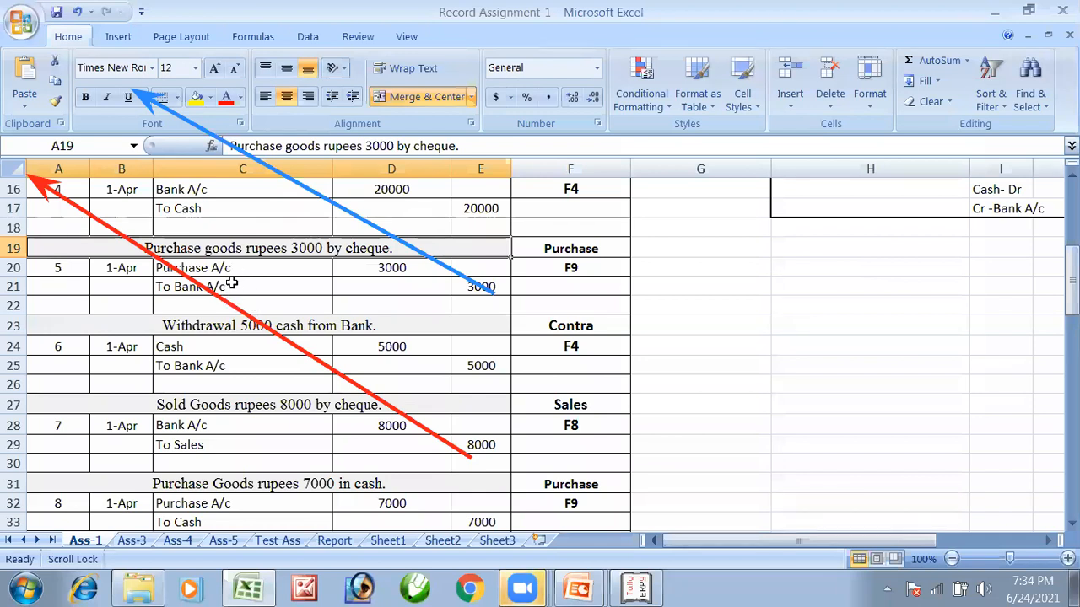
click(478, 288)
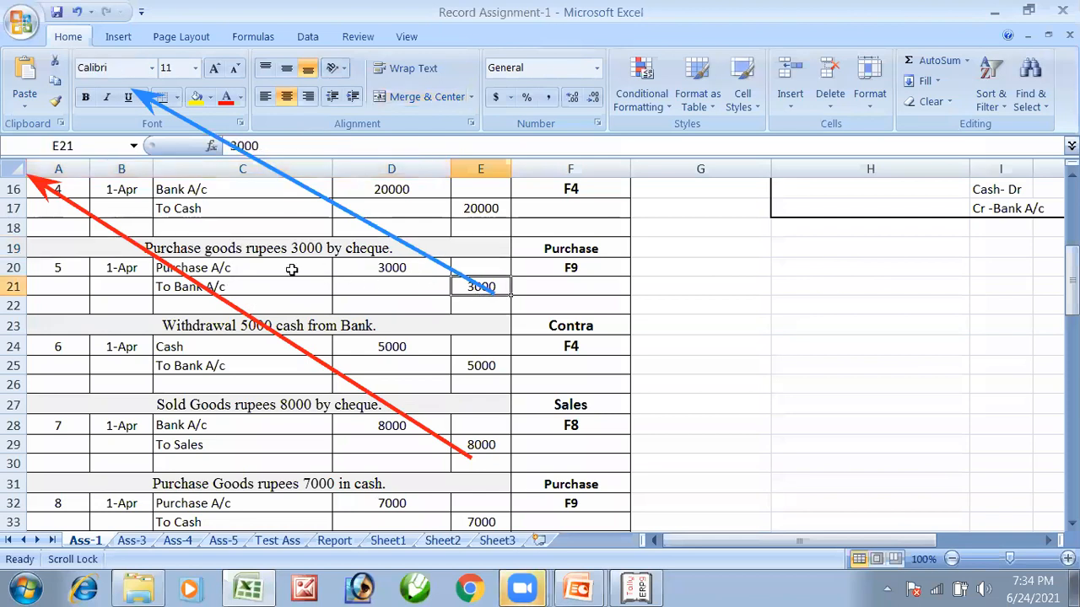
click(289, 267)
click(373, 268)
- Switch to Tally.ERP 9 and credit Bank A/c with 3000 in the Purchase voucher, keeping the default supplier details
key(alt+Tab)
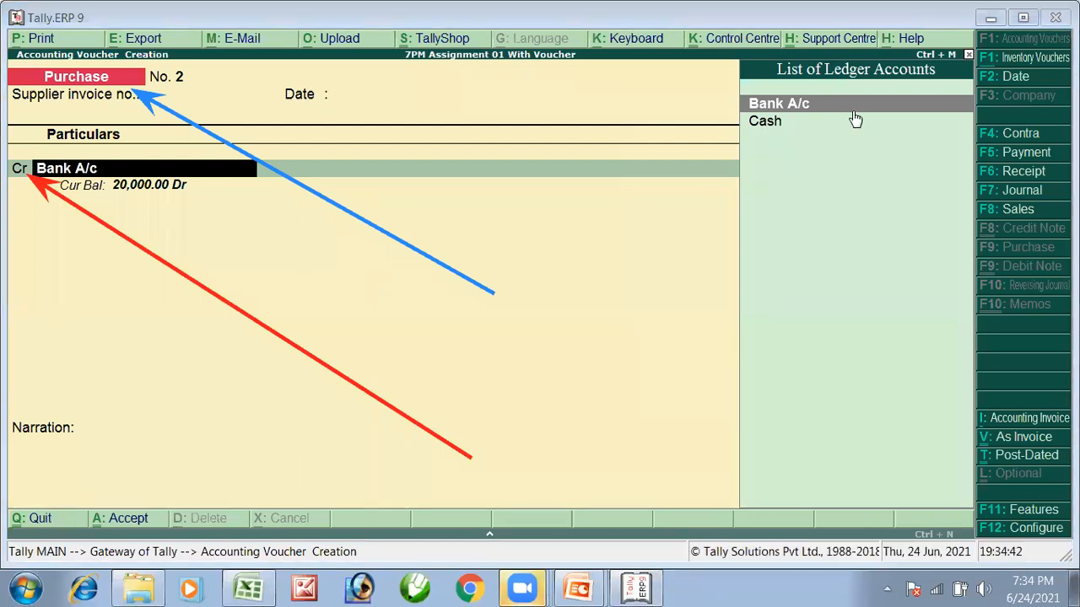
key(Return)
key(Return)
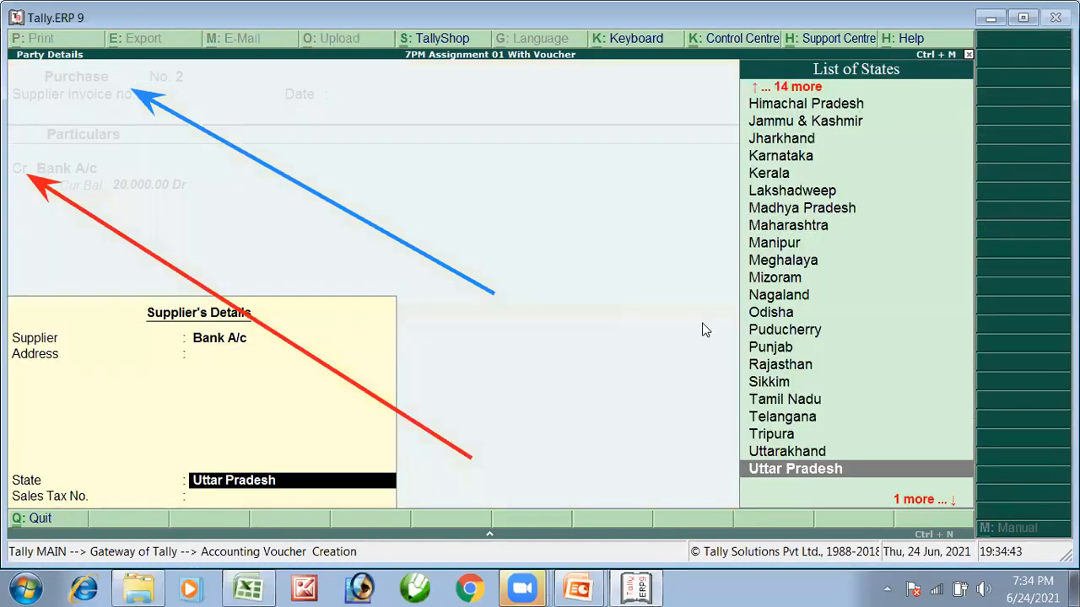
key(Return)
text(3,00)
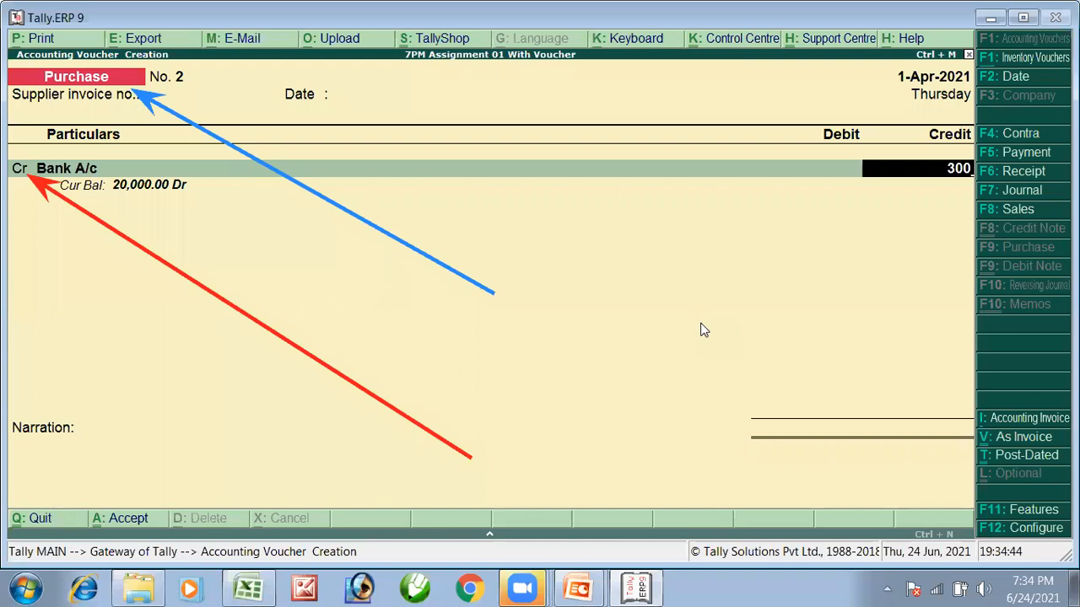
text(0)
key(Return)
- Debit Purchase A/c with 3,000.00 and save the Purchase voucher without a narration
key(Return)
key(Return)
key(Return)
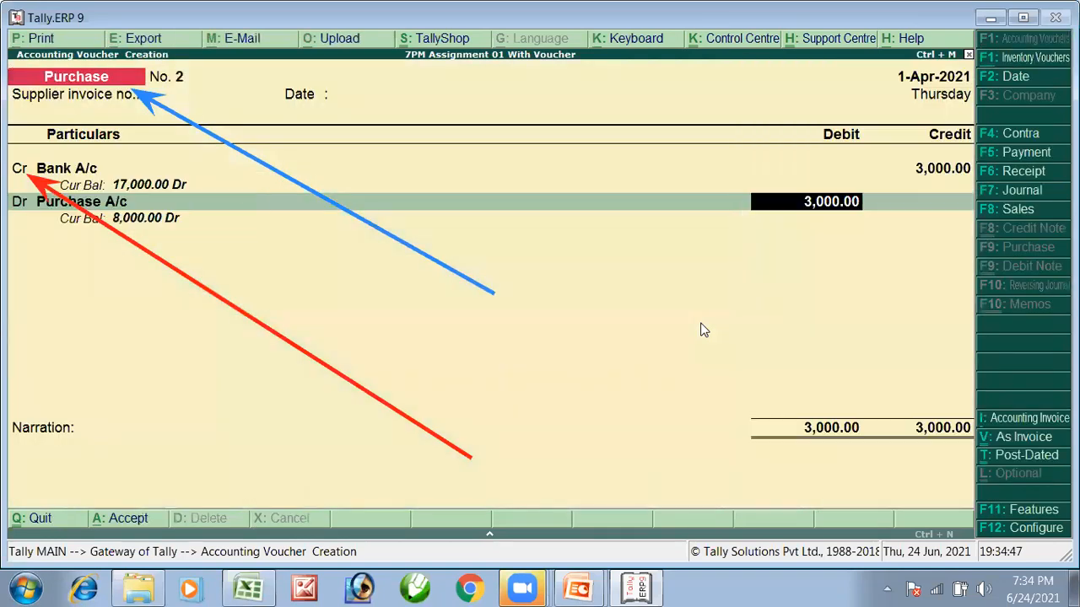
key(Return)
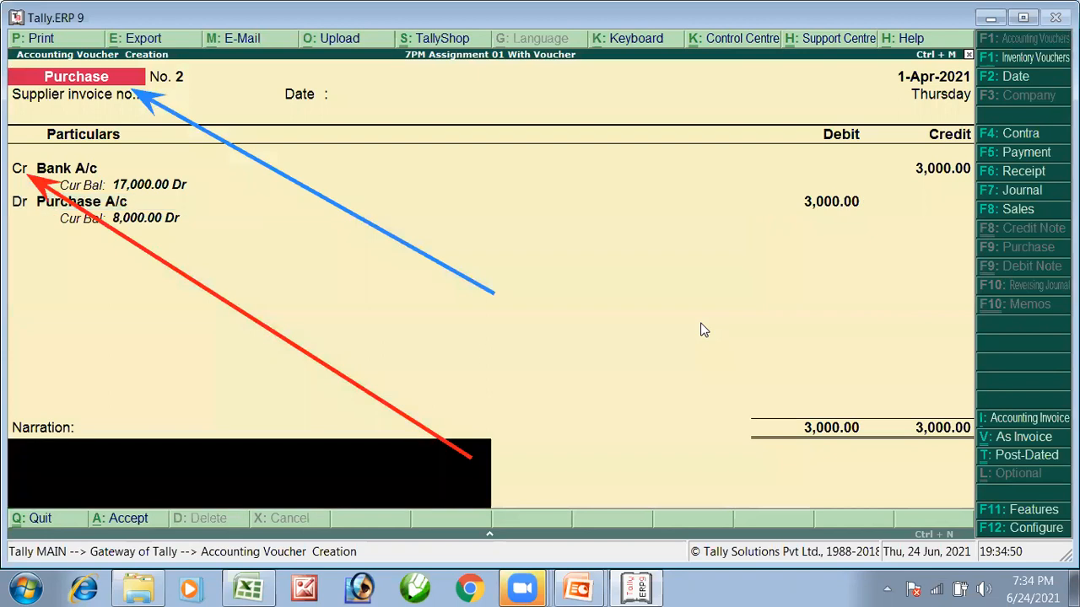
key(Return)
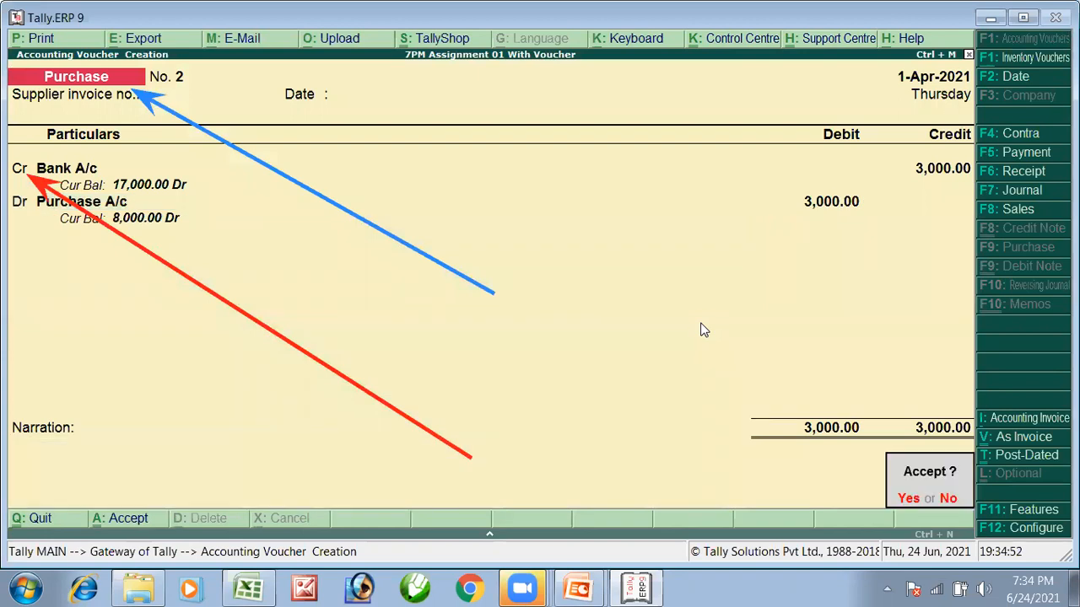
key(Return)
- Switch to the Excel workbook and examine the sixth transaction, the cash withdrawal from the bank, for its voucher type, accounts and amount
key(alt+Tab)
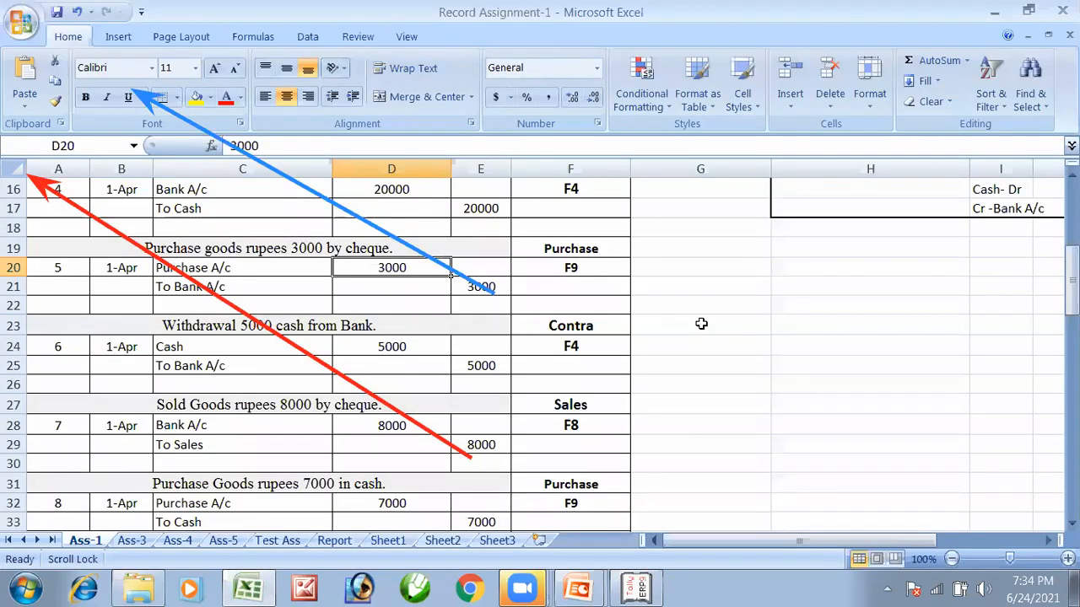
click(420, 359)
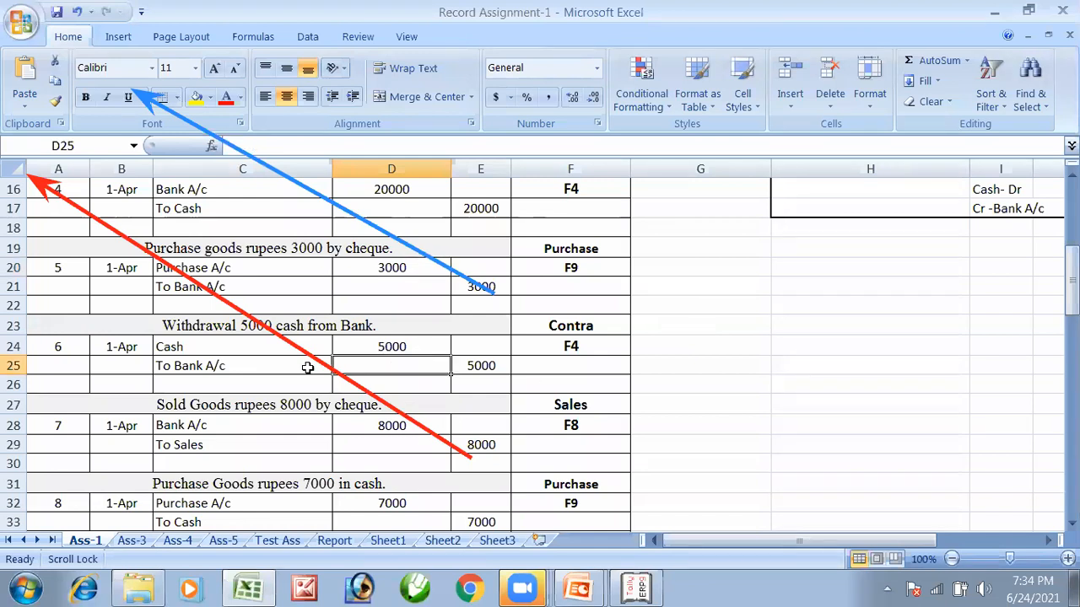
click(552, 272)
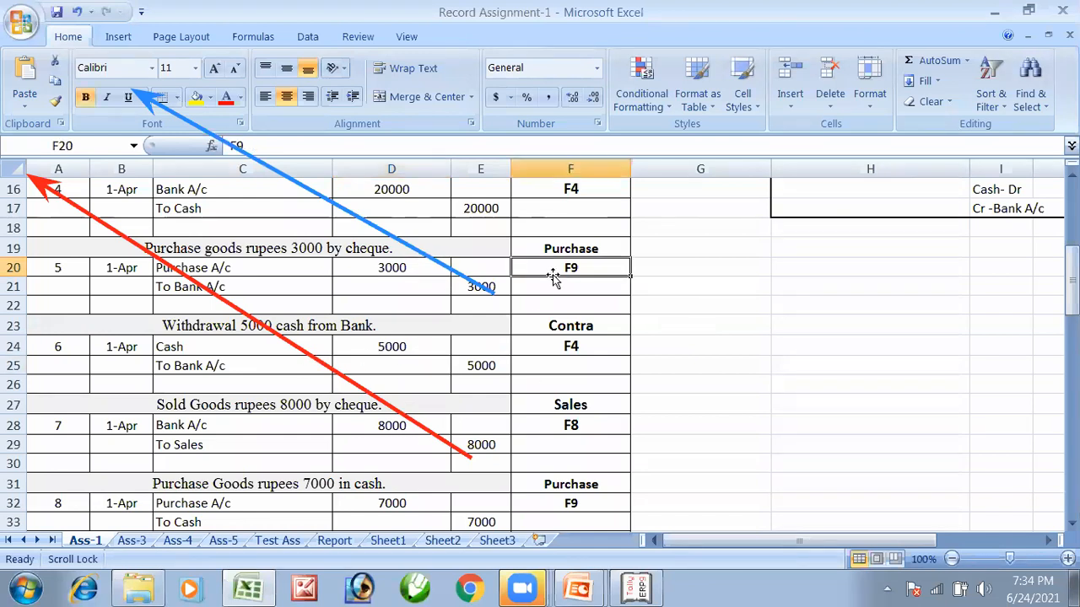
click(331, 333)
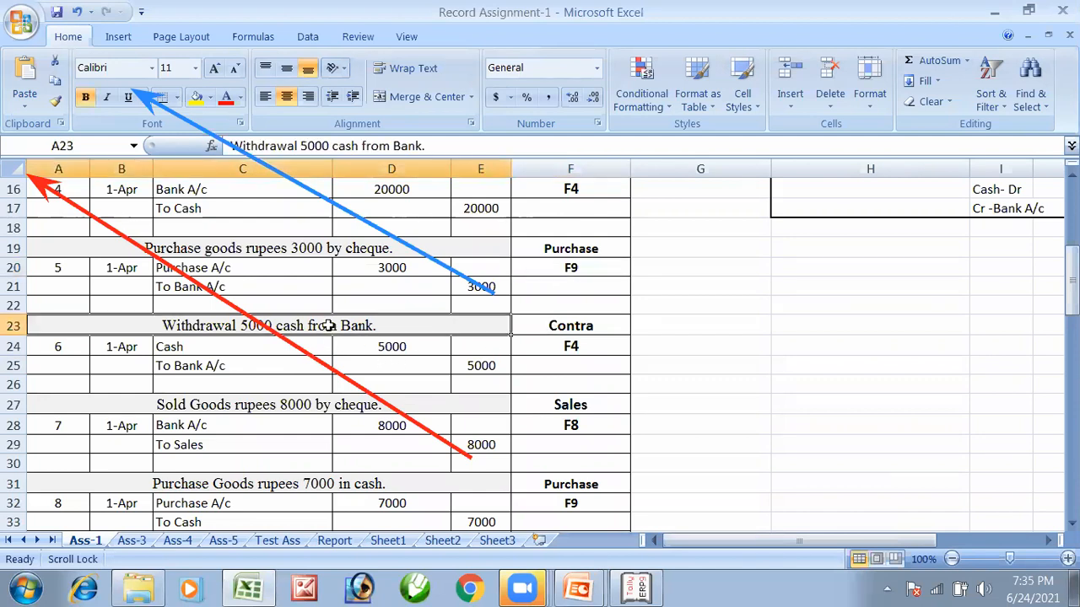
- Open a new Contra voucher in Tally.ERP 9 and recheck the cash withdrawal transaction in the Excel workbook
key(alt+Tab)
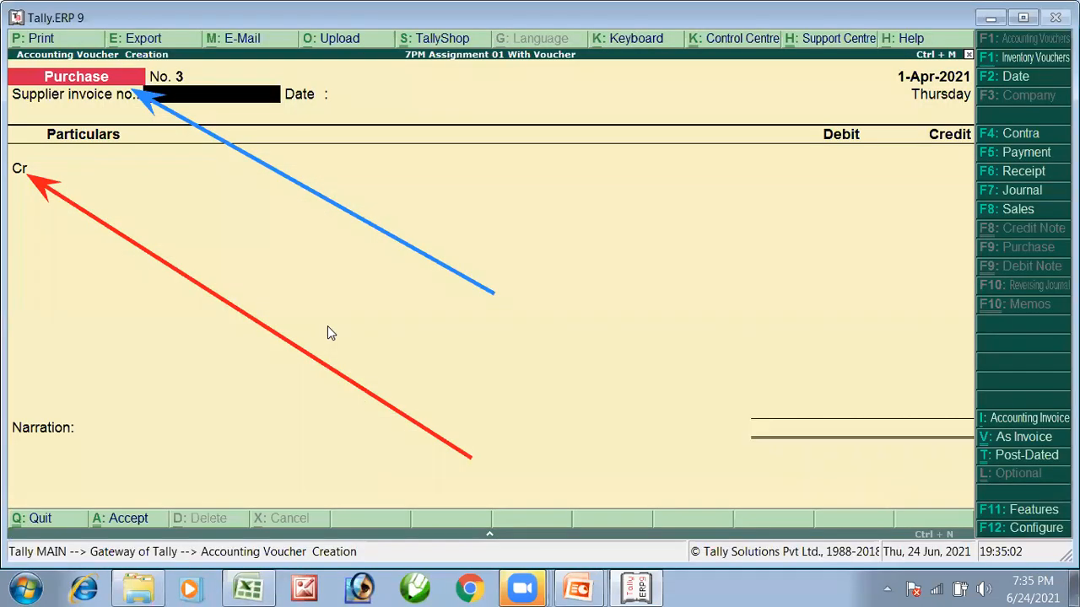
key(F4)
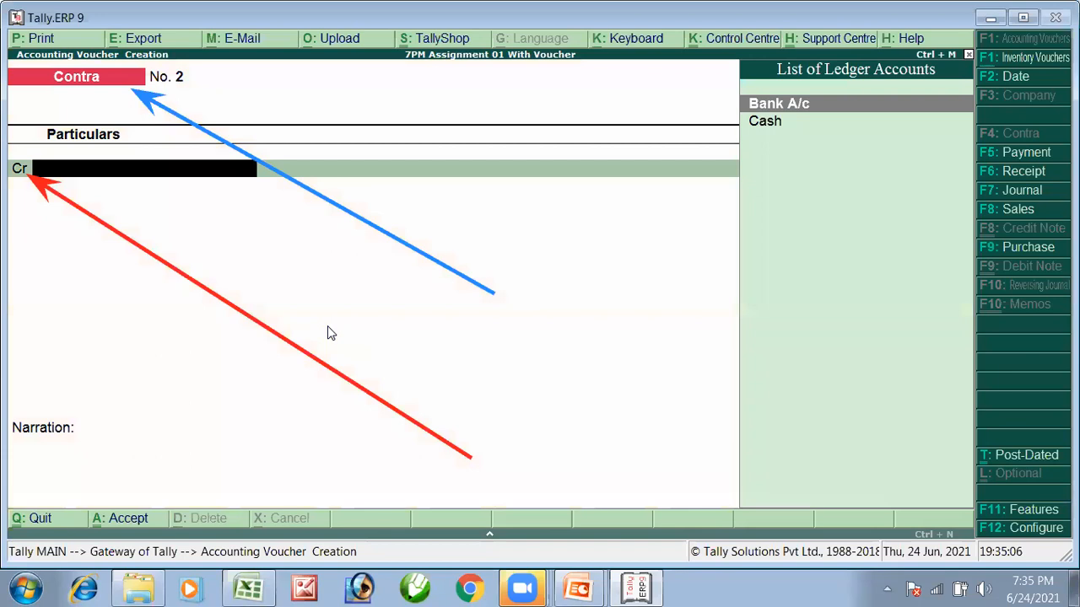
key(alt+Tab)
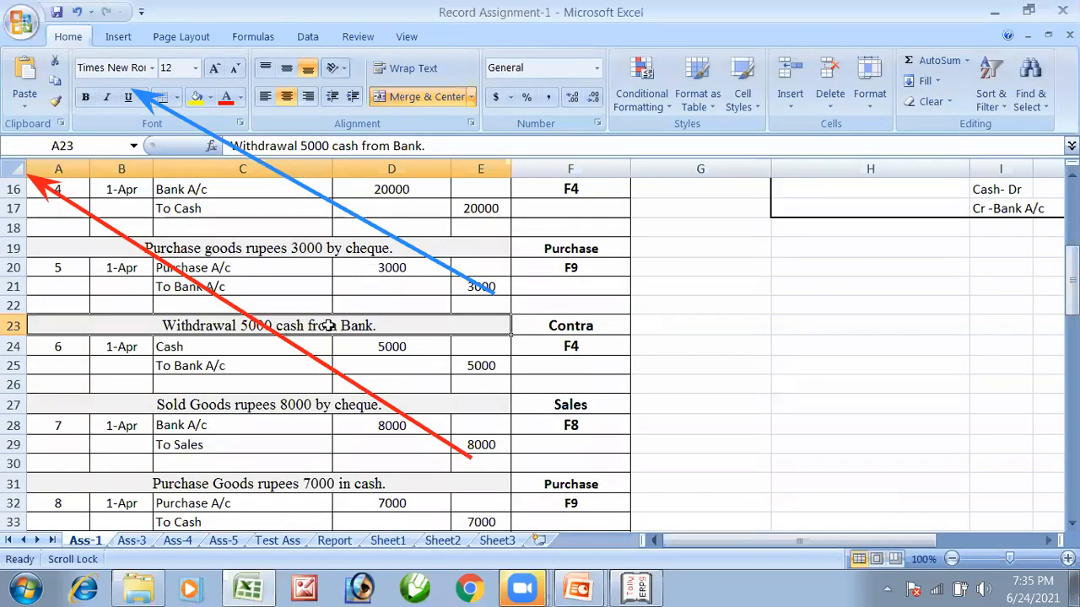
key(alt+Tab)
- Credit Bank A/c with 5000 in the Contra voucher, keeping the default Cheque allocation and the 1-Apr-2021 instrument date
key(Return)
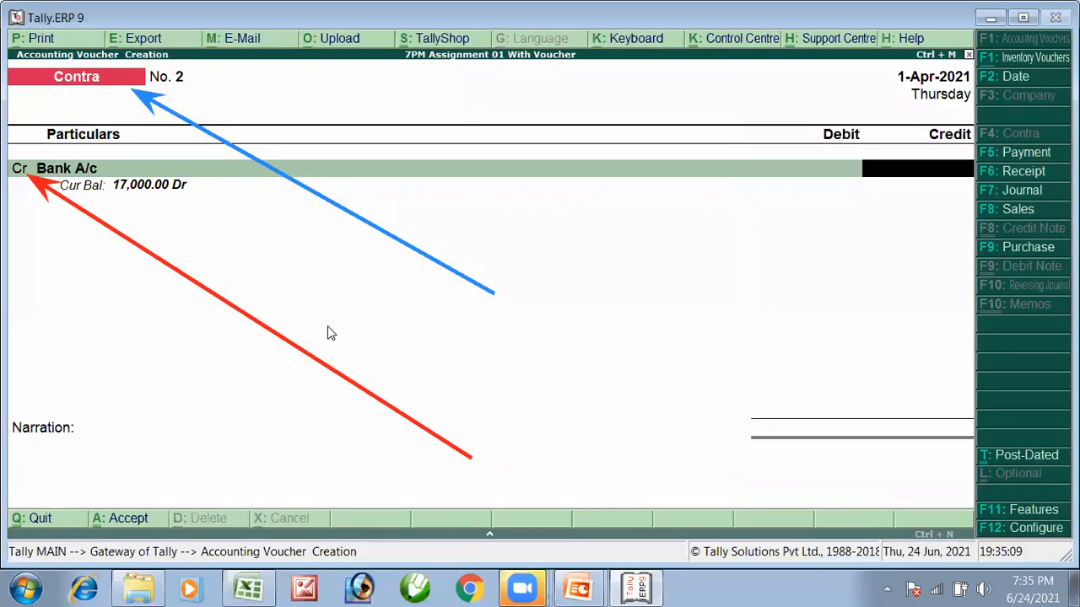
text(5000)
key(Return)
key(Return)
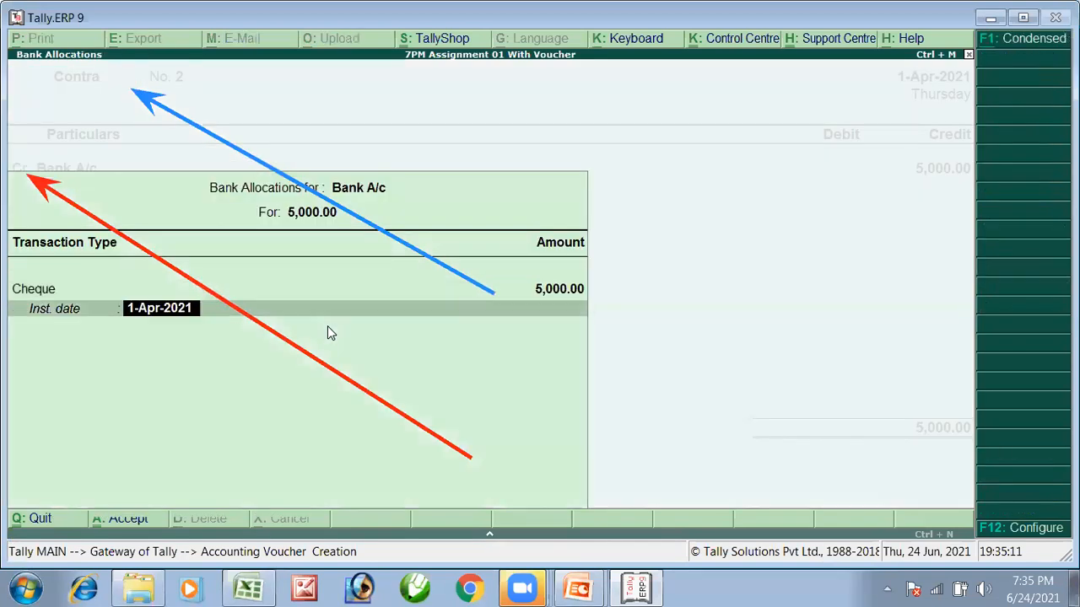
key(Return)
key(Return)
- Debit Cash with 5,000.00 and save the Contra voucher without a narration
key(Return)
key(Down)
key(Return)
key(Return)
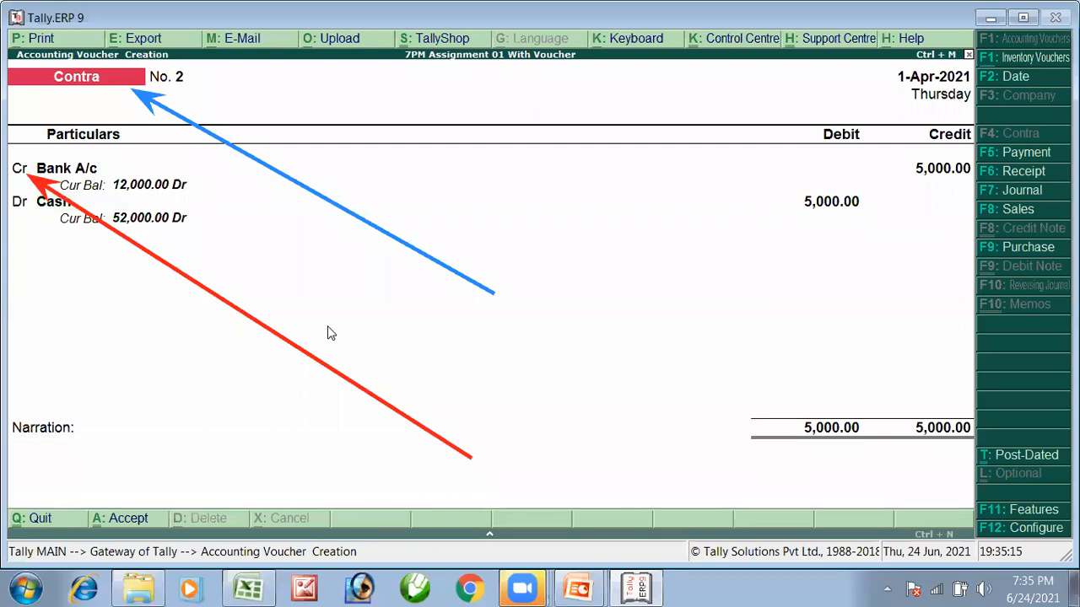
key(Return)
key(Return)
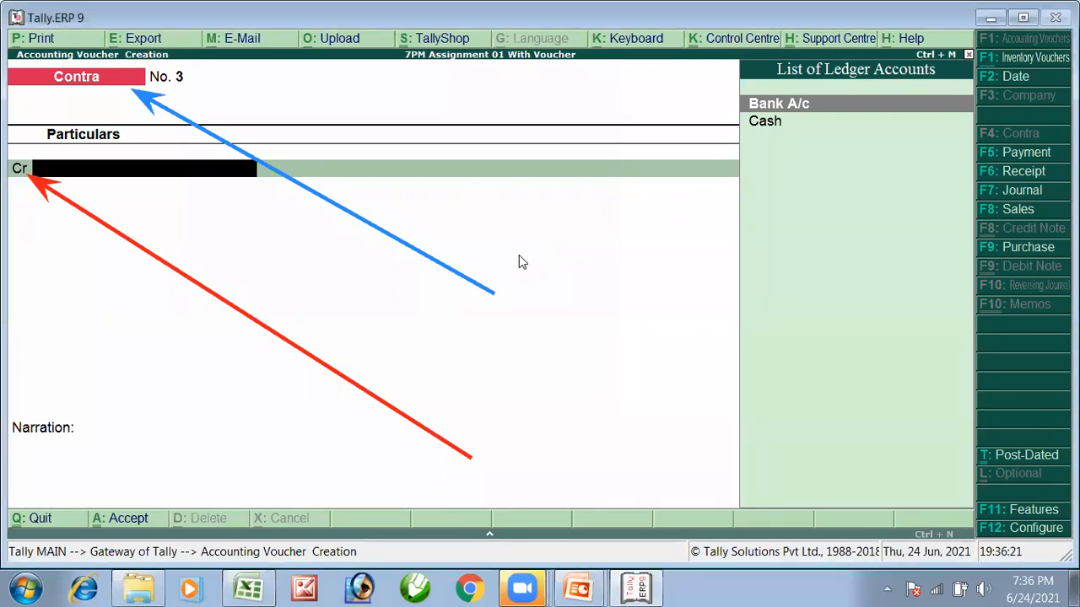
- Set single entry mode for payment/receipt/contra vouchers to Yes in the Contra configuration, accepting the remaining settings as they are
key(F12)
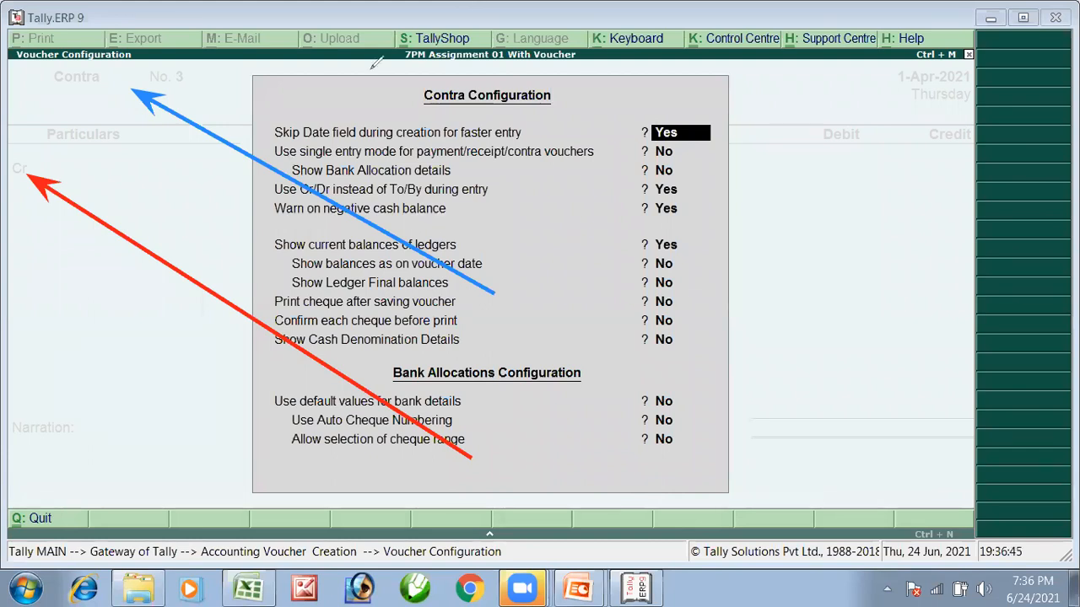
mouse_move(245, 137)
mouse_down()
mouse_move(496, 195)
mouse_move(782, 144)
mouse_move(772, 162)
mouse_move(726, 166)
mouse_up()
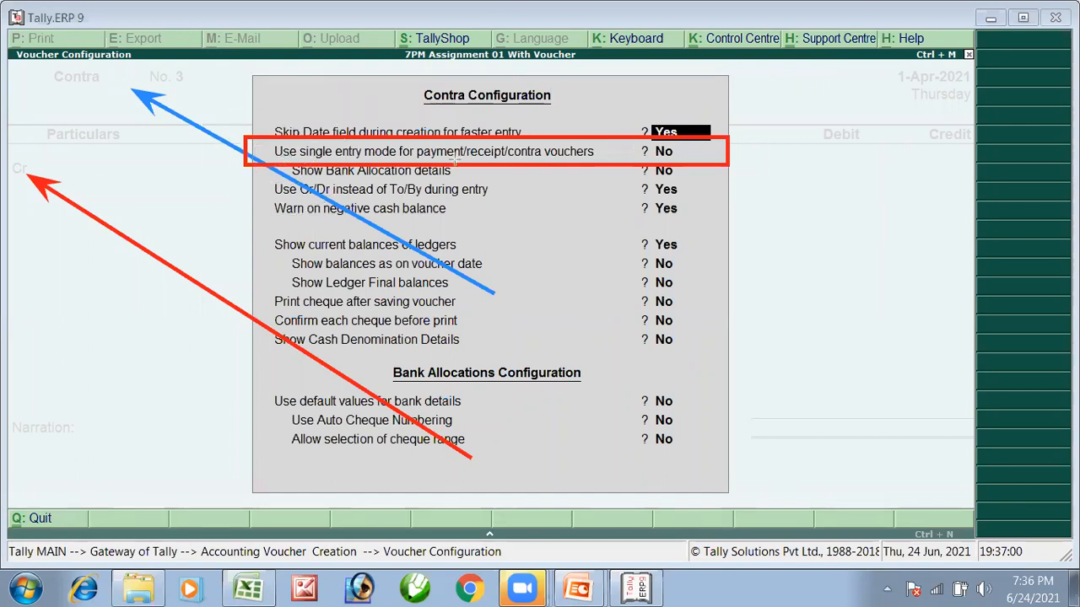
click(700, 151)
key(BackSpace)
key(BackSpace)
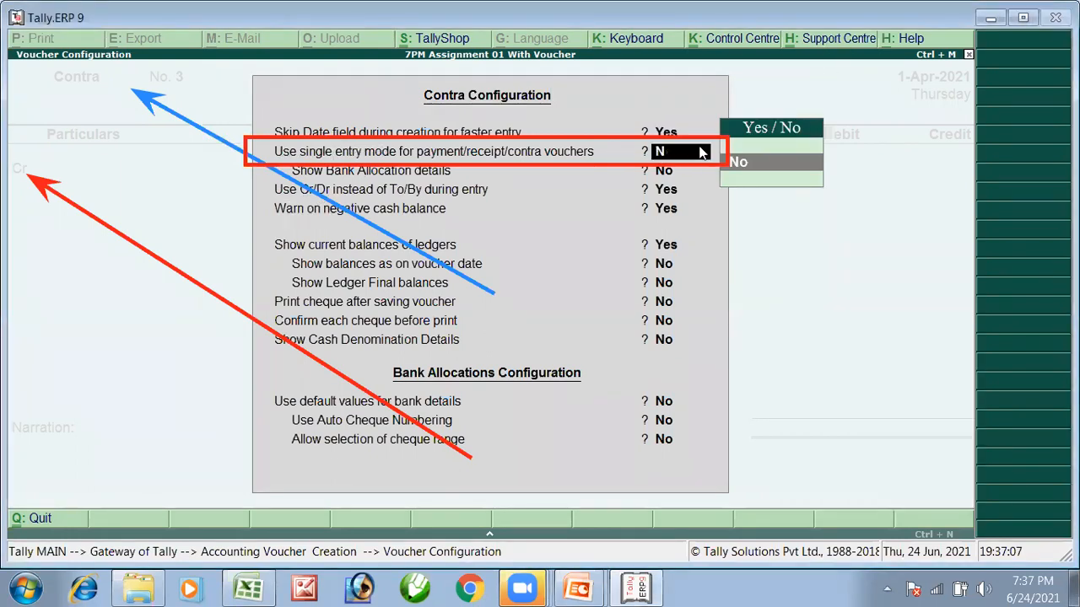
key(Down)
key(Return)
key(Return)
key(Return)
key(Return)
key(Return)
key(Return)
key(Return)
key(Return)
key(Return)
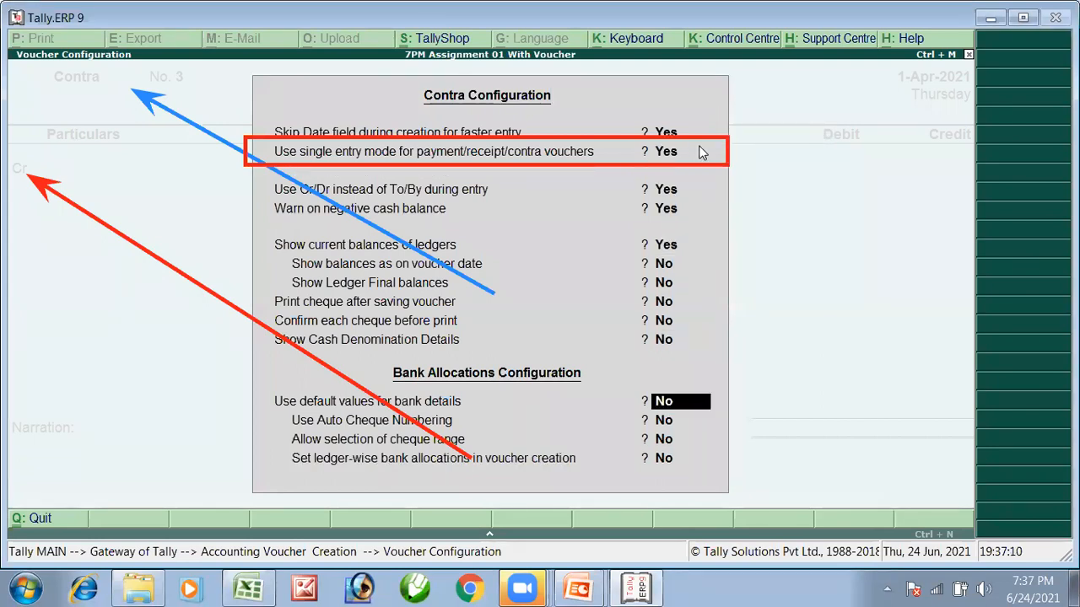
key(Return)
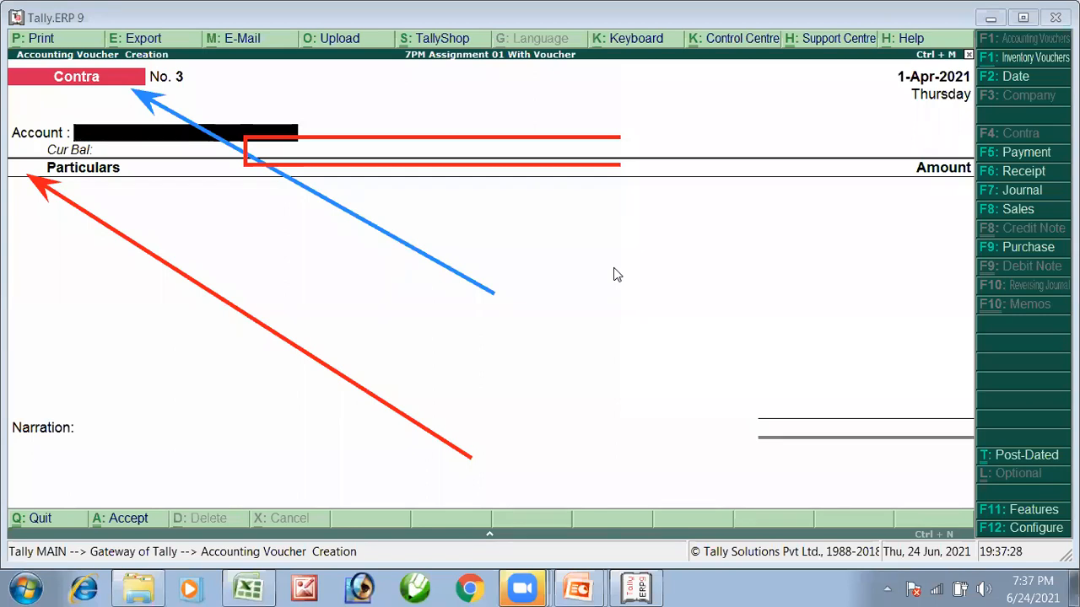
- Set single entry mode for payment/receipt/contra vouchers back to No in the Contra configuration and accept the other settings
key(Return)
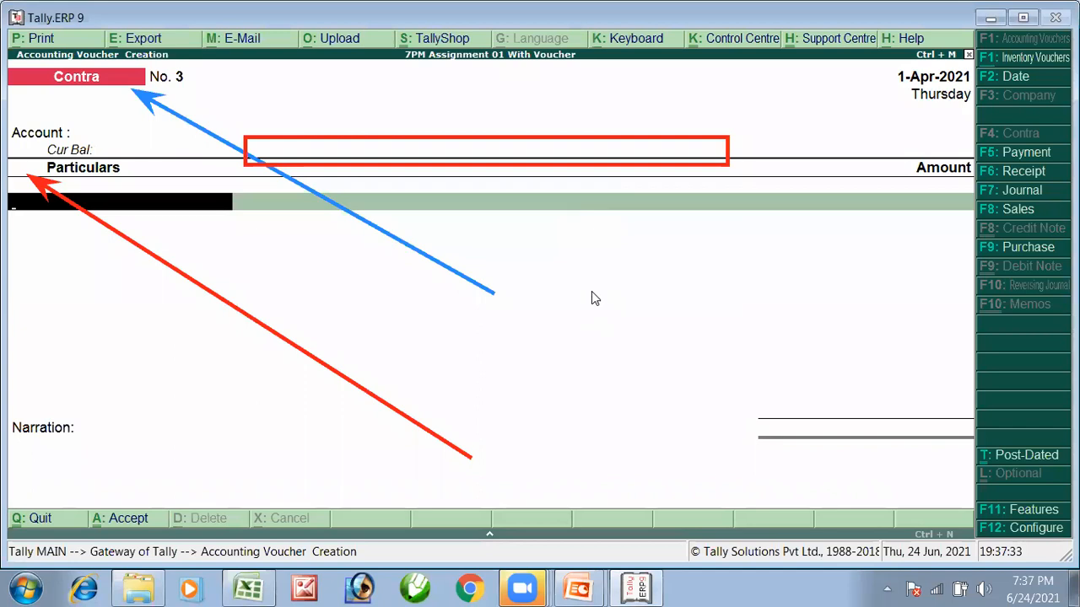
key(F12)
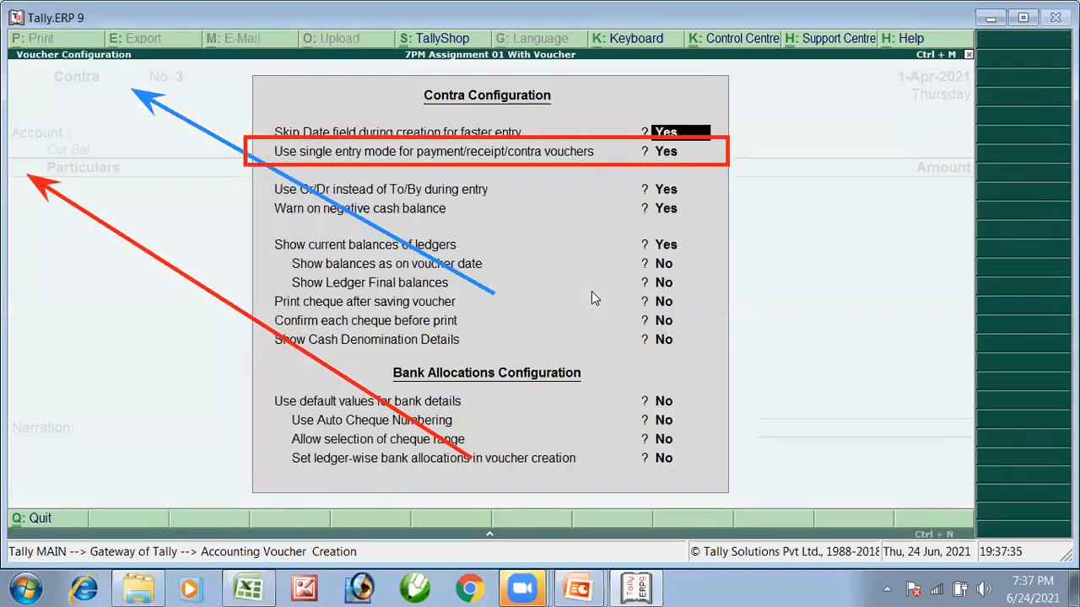
key(Return)
text(no)
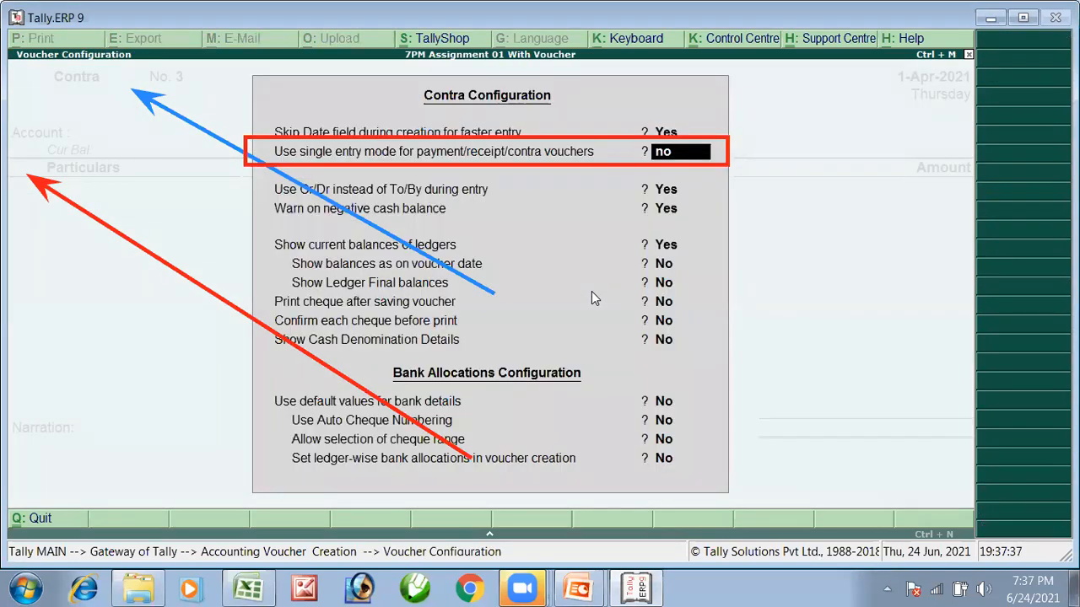
key(Return)
key(Return)
key(Return)
key(Return)
key(Return)
key(Return)
key(Return)
key(Return)
key(Return)
key(Return)
key(Return)
key(Return)
key(Return)
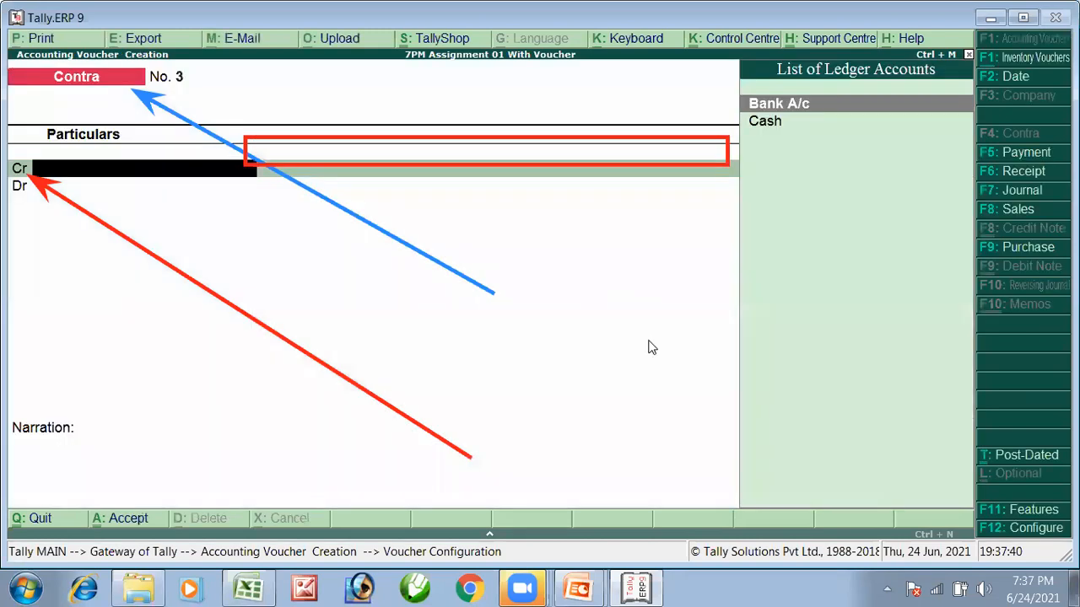